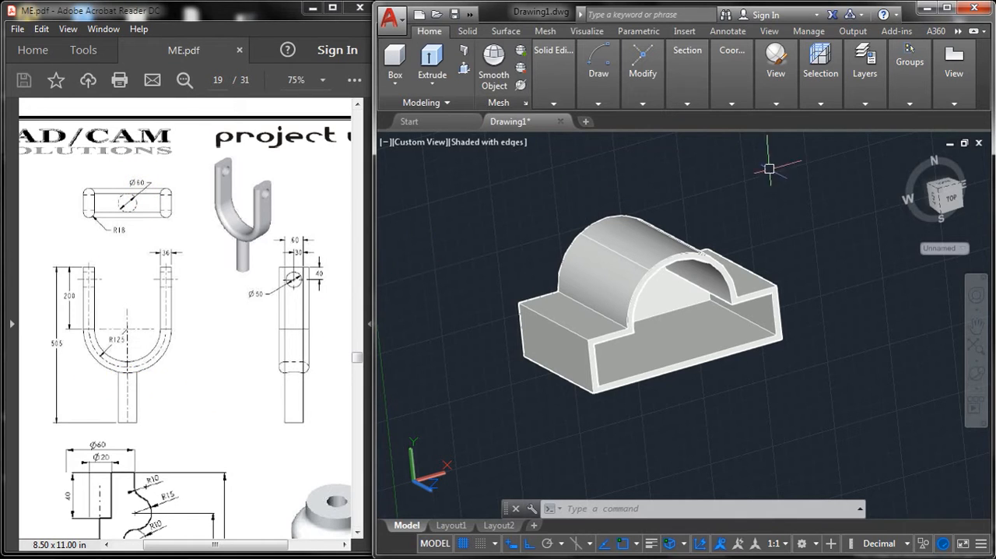
Step: Erase the existing 3D solid and set the viewport to the Top view
click(830, 170)
click(424, 459)
text(e)
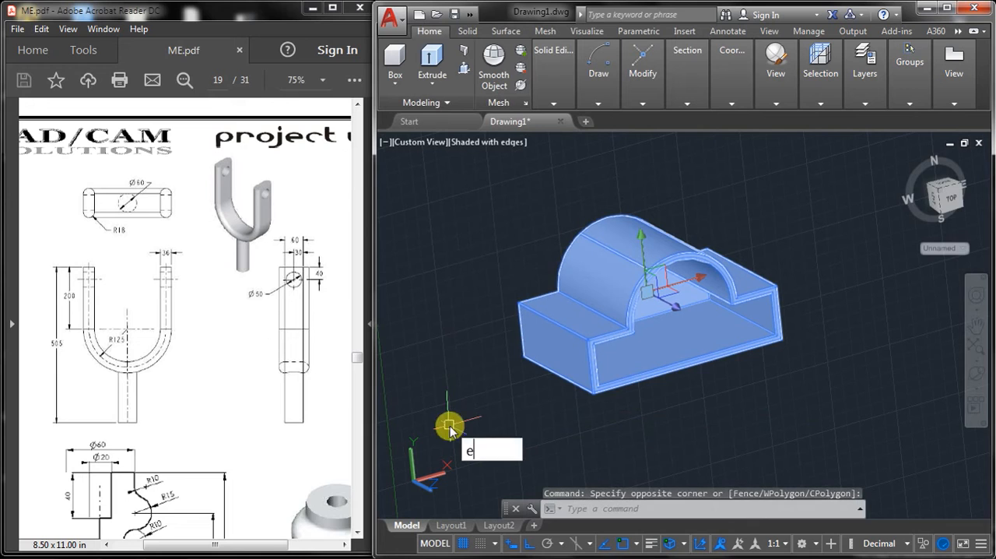
key(Return)
click(427, 144)
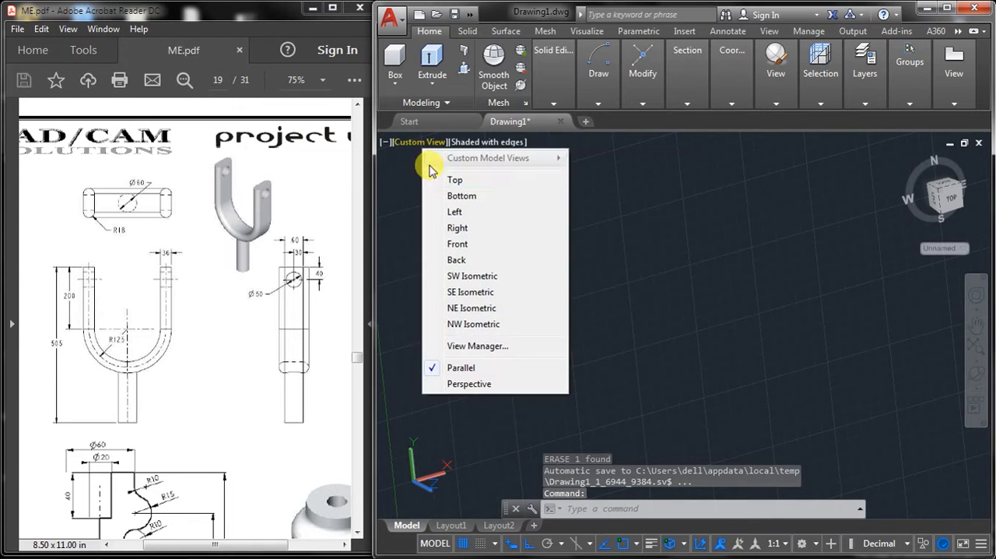
click(436, 178)
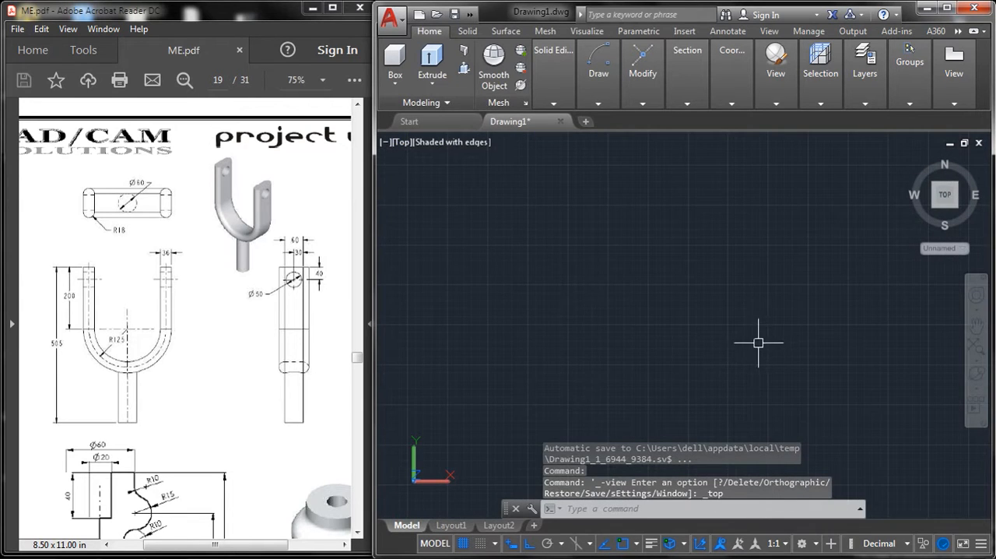
Step: Draw a circle with radius 125 and zoom to the drawing extents
middle_drag(759, 343, 640, 317)
text(c)
key(Return)
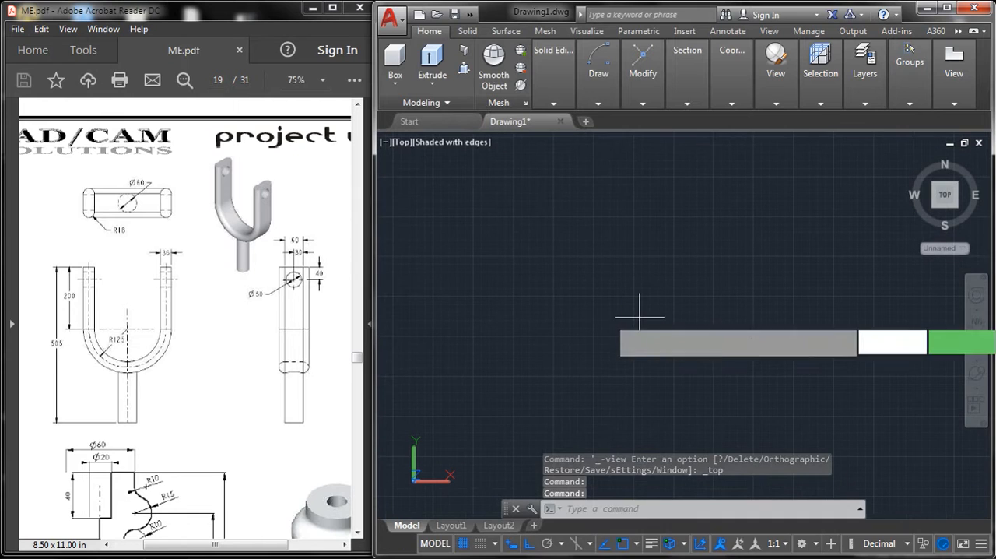
click(622, 297)
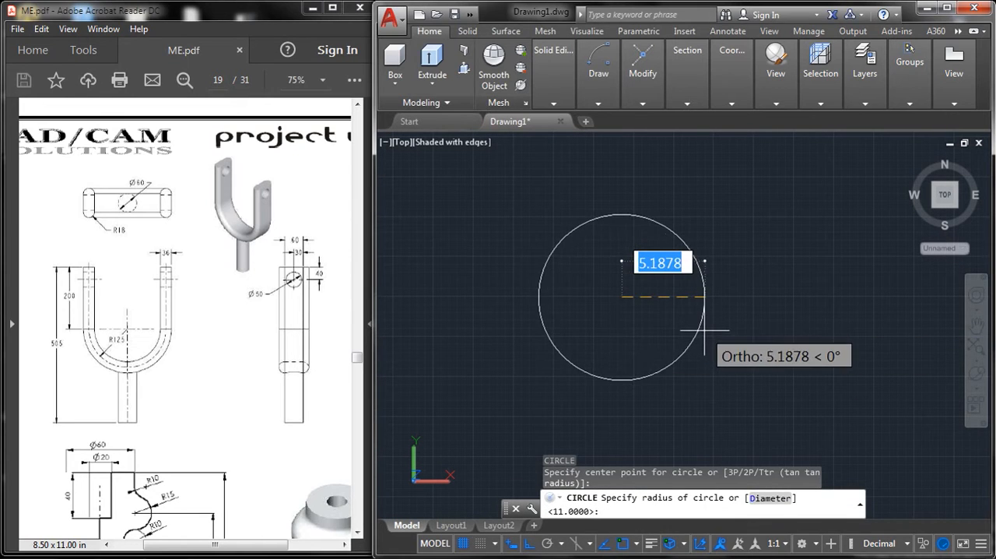
text(125)
key(Return)
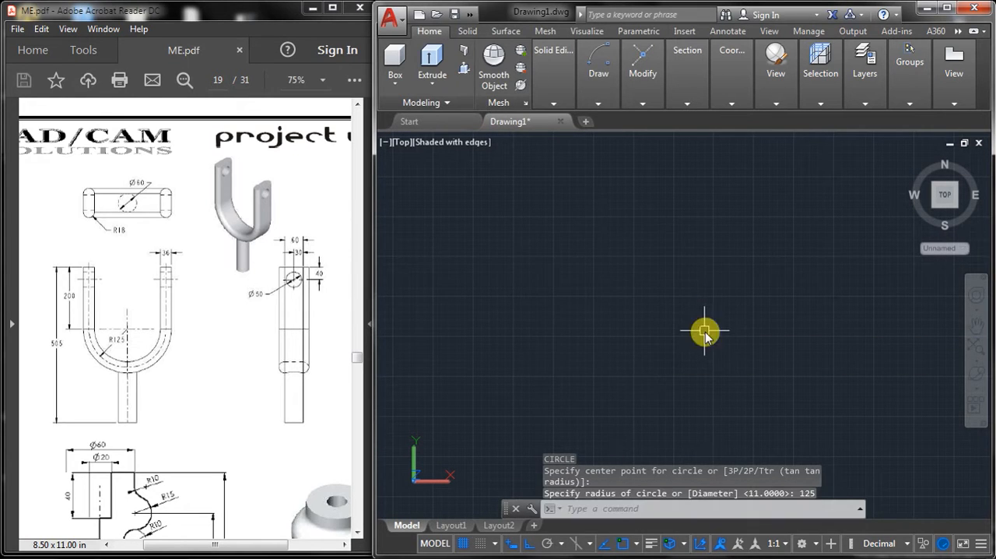
text(z)
key(Return)
text(e)
key(Return)
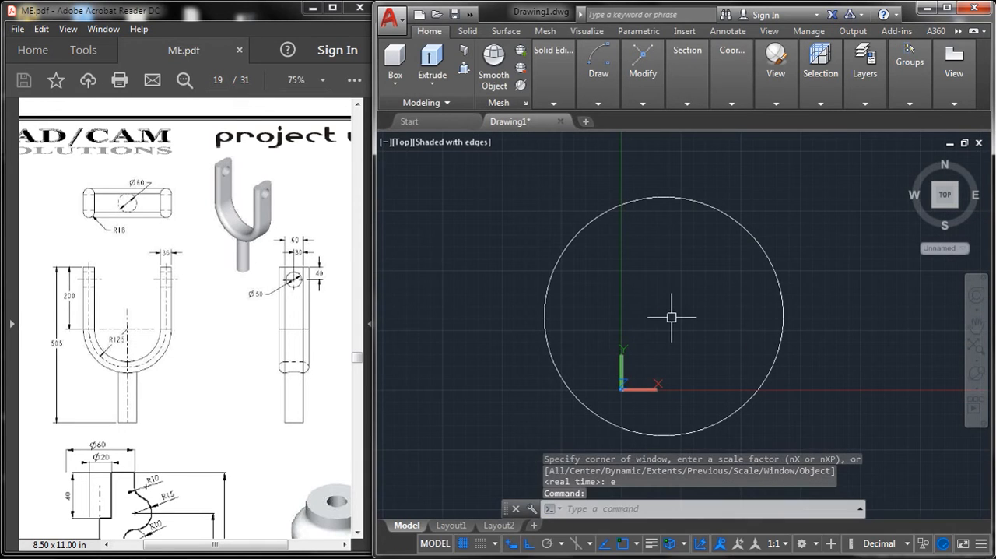
Step: Draw a vertical line 200 units long upward from the circle's right quadrant
text(l)
key(Return)
middle_drag(802, 379, 777, 396)
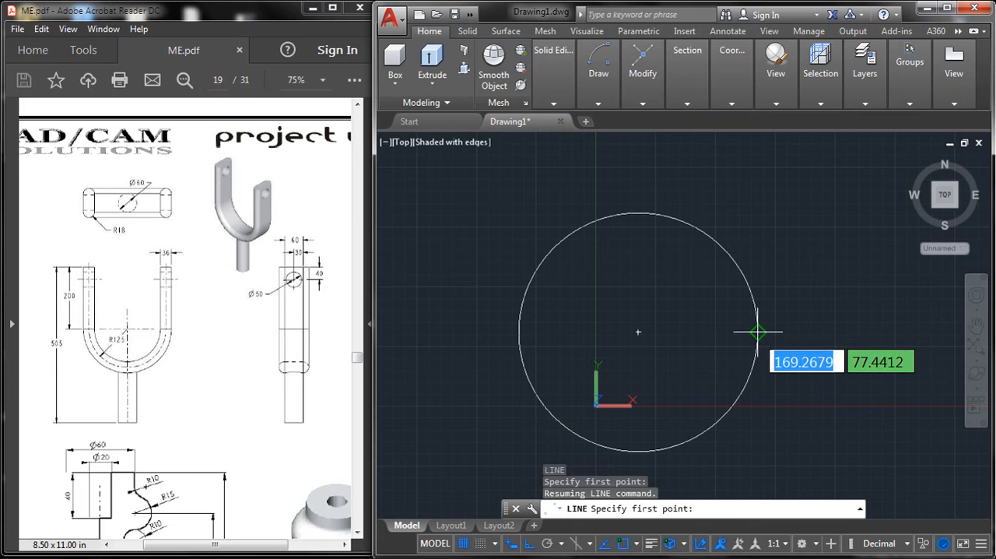
click(759, 333)
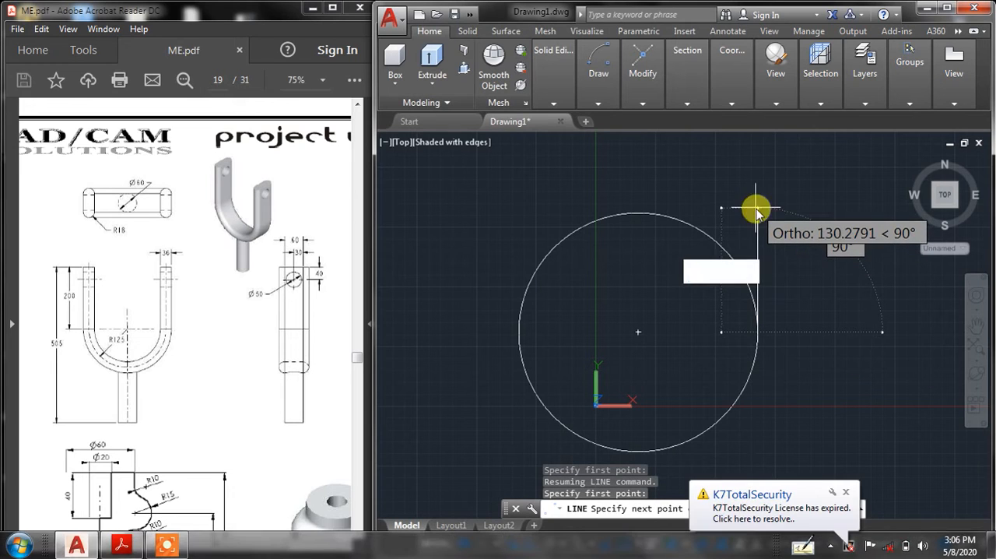
text(200)
key(Return)
key(Return)
key(Return)
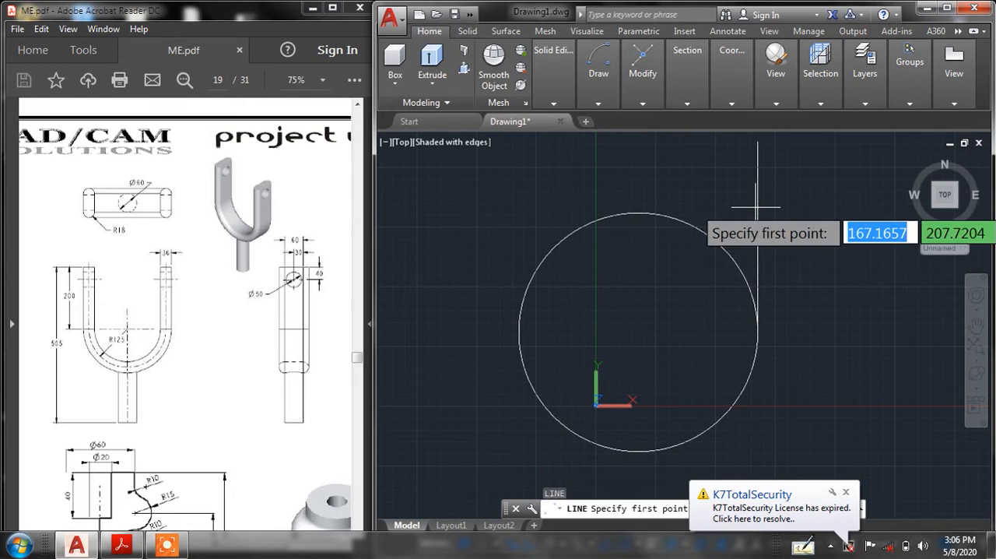
Step: Draw a vertical line 200 units long upward from the circle's left quadrant
click(520, 333)
text(200)
key(Return)
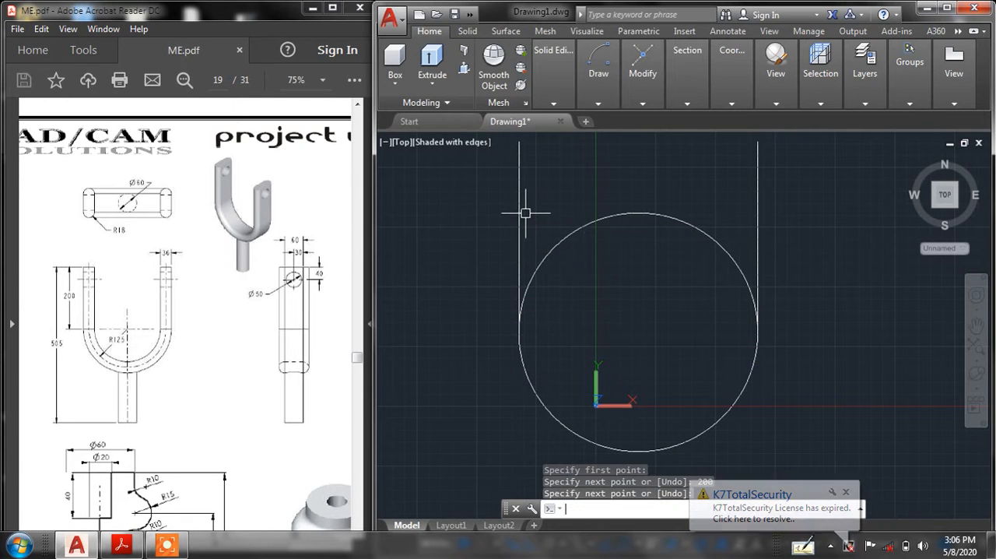
key(Return)
Step: Trim away the upper half of the circle between the two vertical lines to leave a U shape
middle_drag(552, 191, 555, 251)
text(tr)
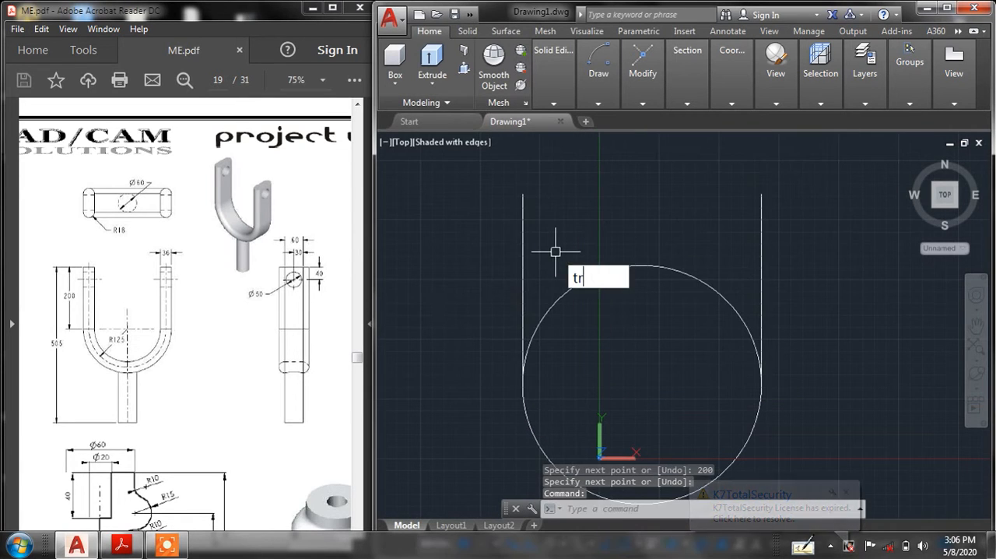
key(Return)
key(Return)
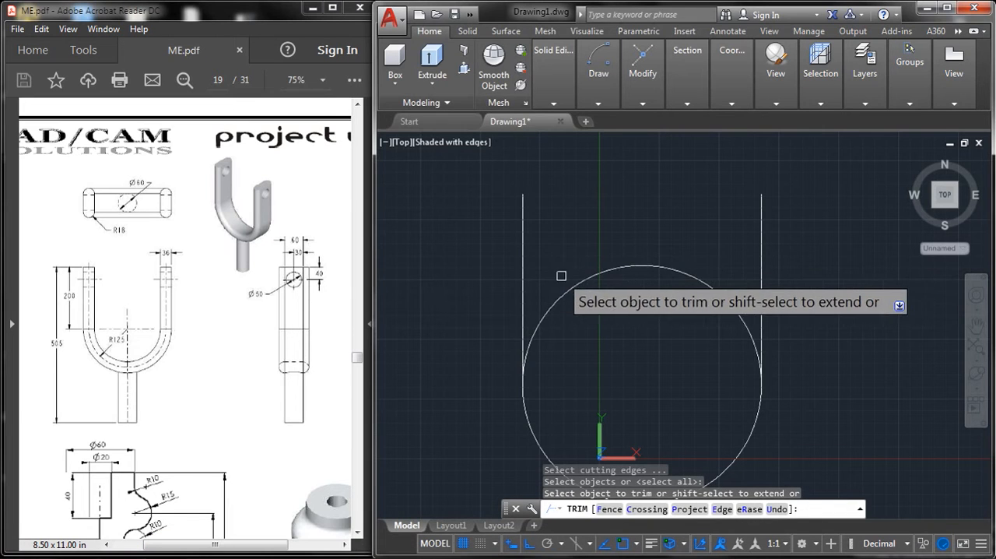
click(581, 276)
right_click(605, 238)
click(622, 243)
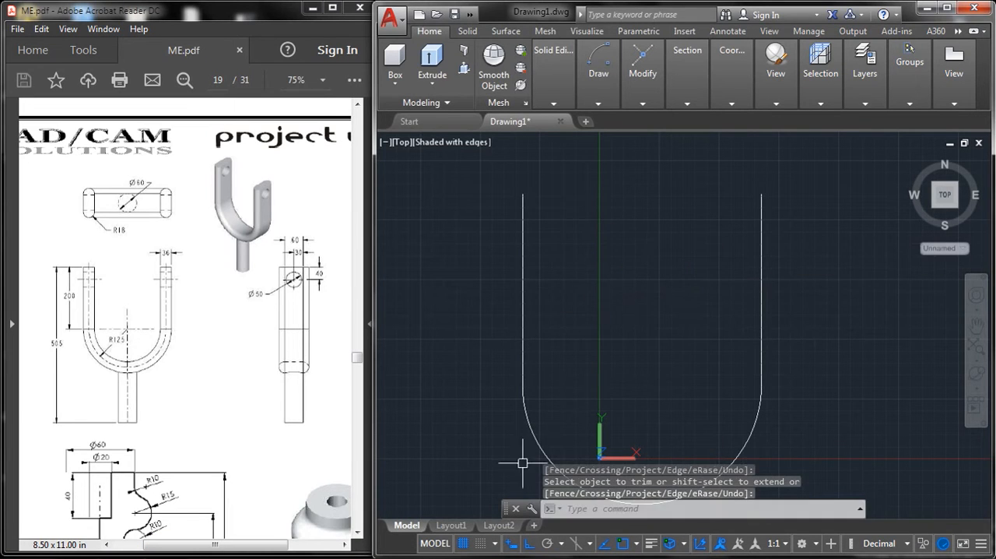
Step: Close the Command Line window to clear the drawing area
click(516, 508)
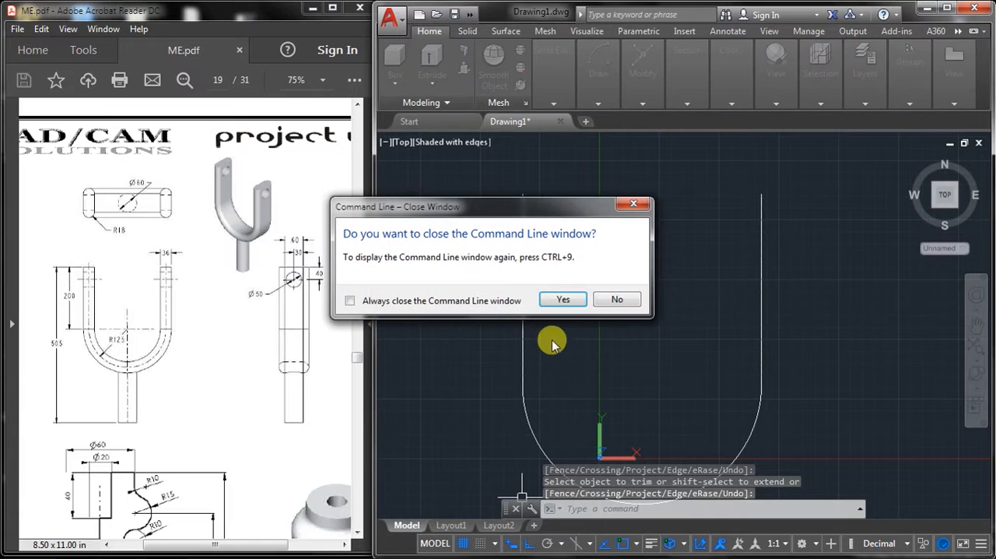
click(564, 300)
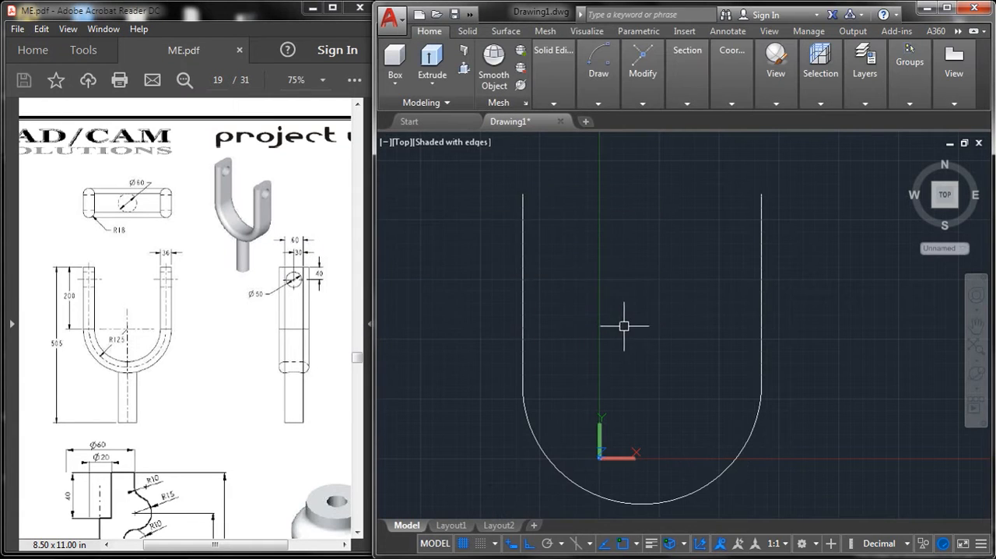
mouse_move(625, 325)
middle_down()
mouse_move(612, 285)
mouse_move(632, 305)
middle_up()
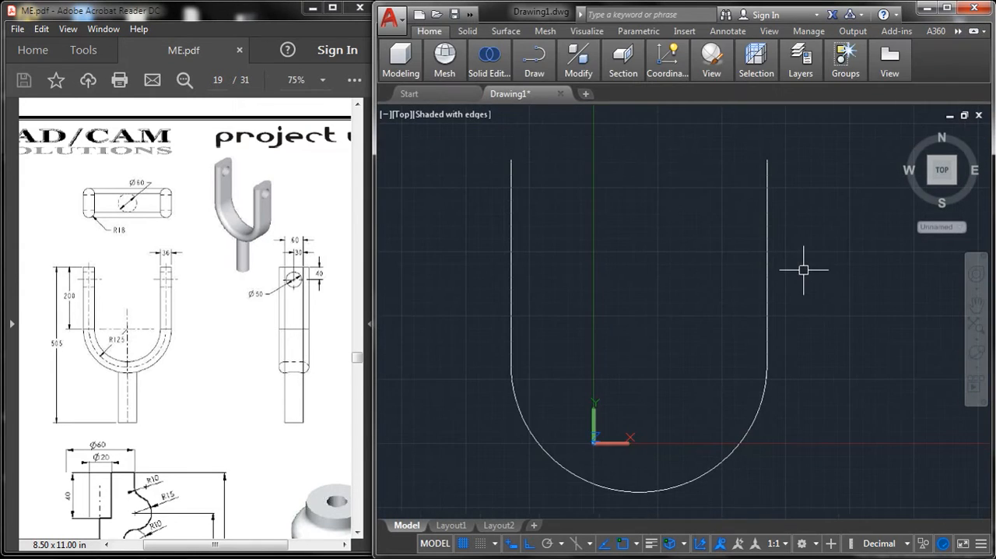
mouse_move(741, 269)
middle_down()
mouse_move(803, 269)
mouse_move(823, 278)
mouse_move(816, 287)
mouse_move(813, 260)
middle_up()
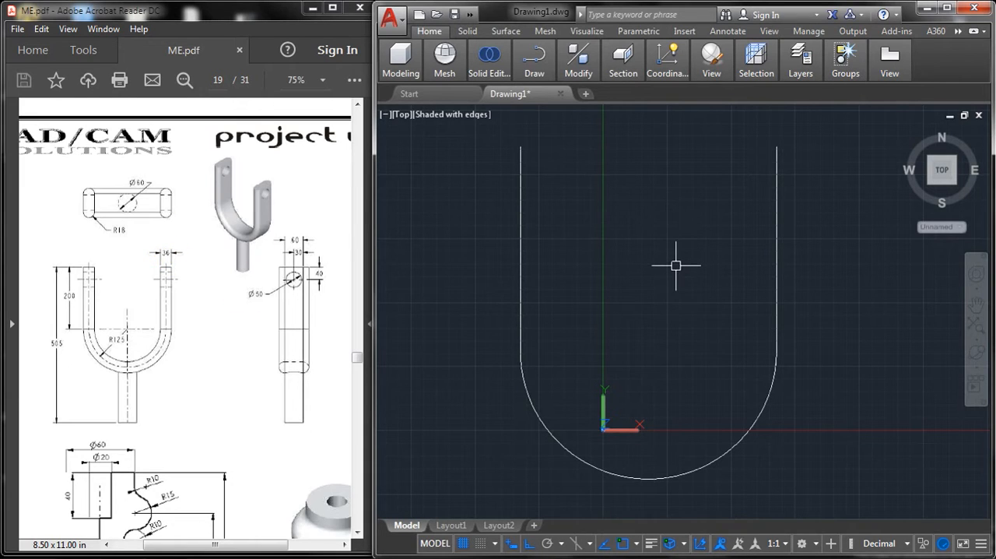
Step: Draw a vertical line 305 units long downward from the center of the arc
key(l)
key(Return)
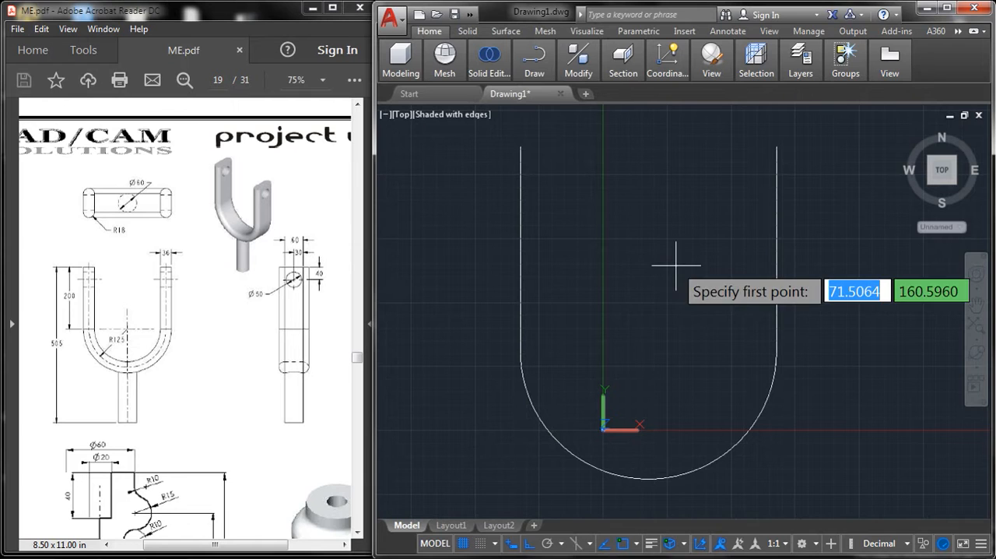
click(647, 353)
middle_drag(658, 460, 639, 347)
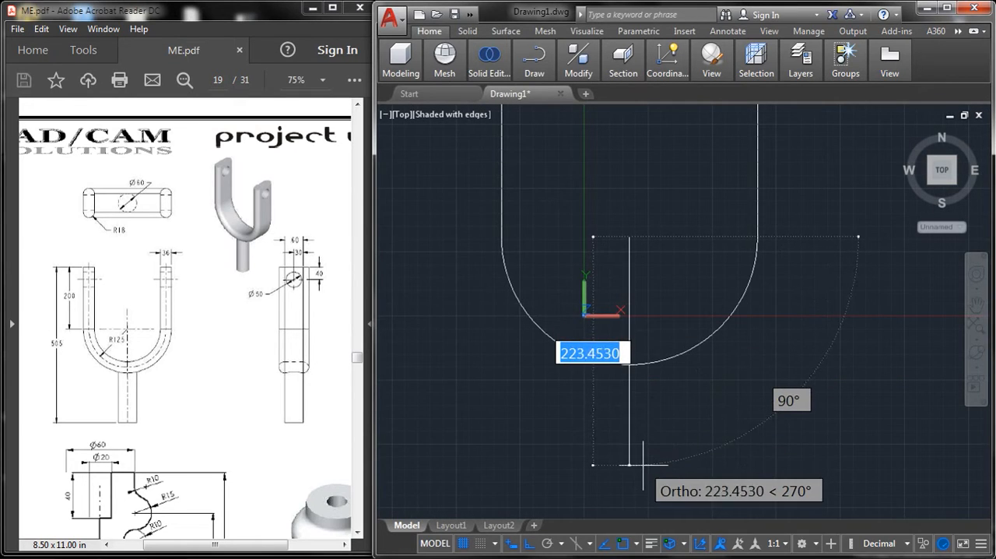
text(3)
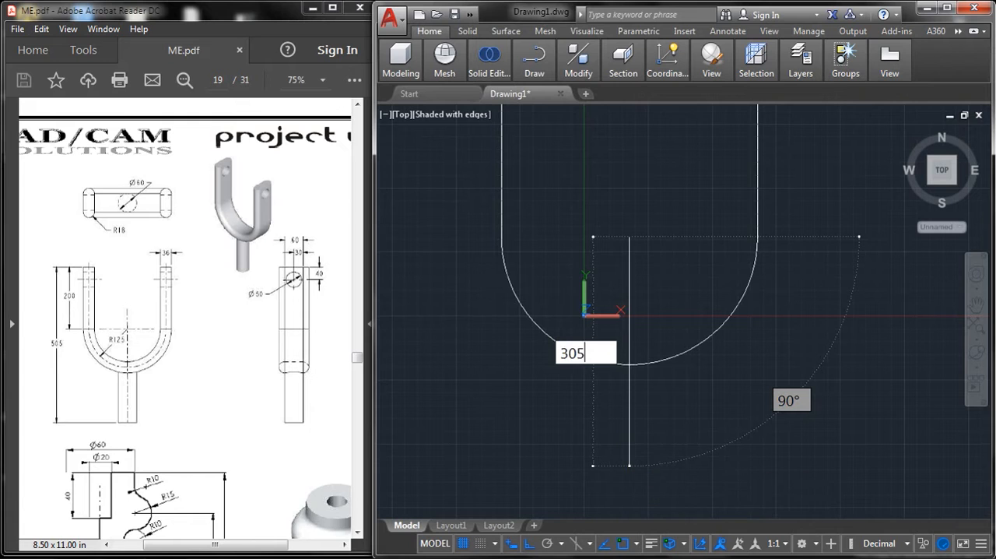
text(05)
key(Return)
key(Return)
mouse_move(652, 451)
middle_down()
mouse_move(623, 373)
mouse_move(606, 385)
middle_up()
scroll(628, 373, down, 2)
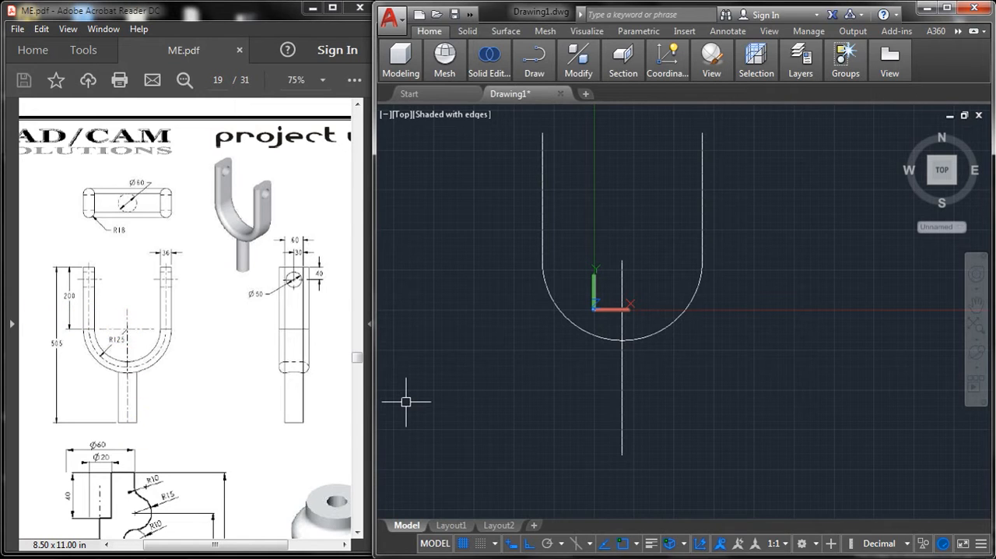
Step: Offset the right vertical line of the U by 18 to both sides
text(o)
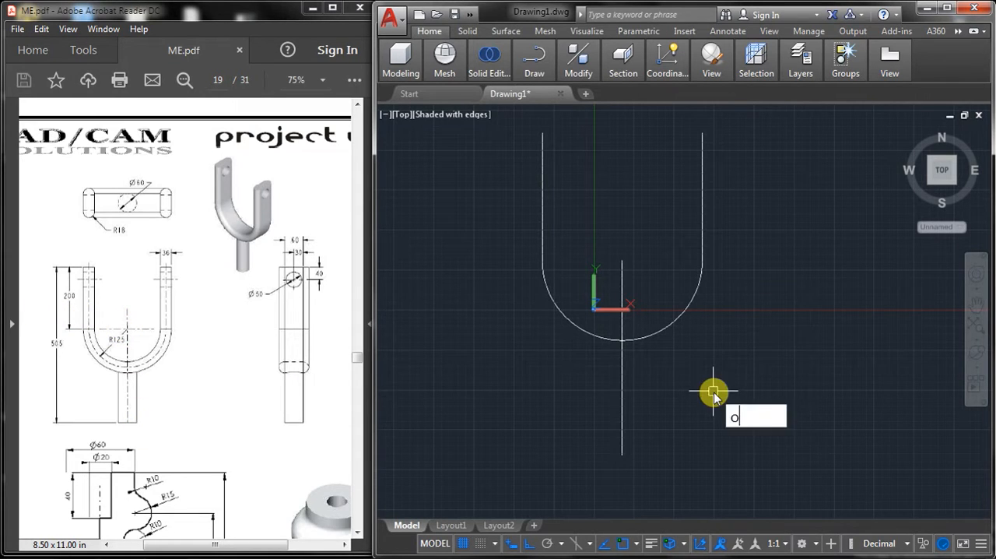
key(Return)
text(18)
key(Return)
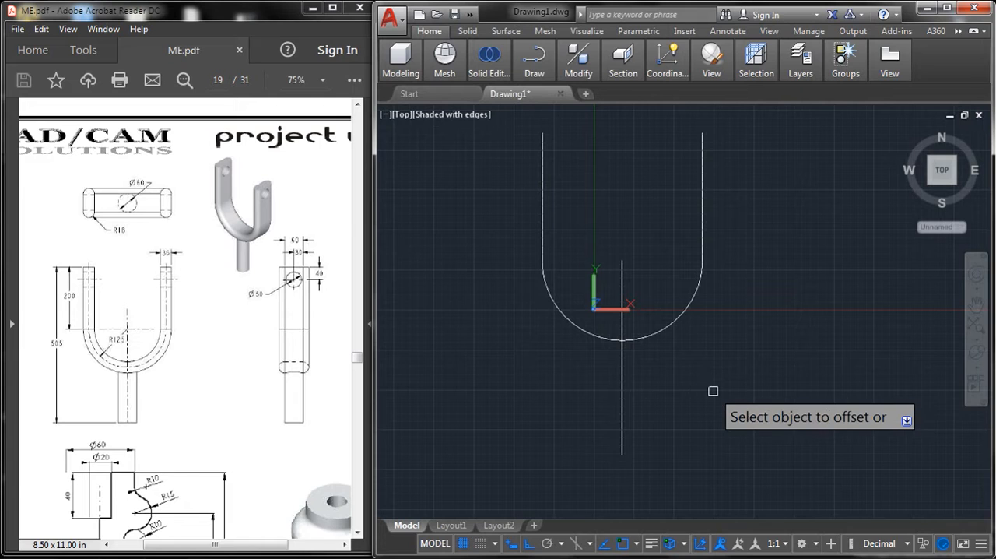
click(703, 179)
click(707, 178)
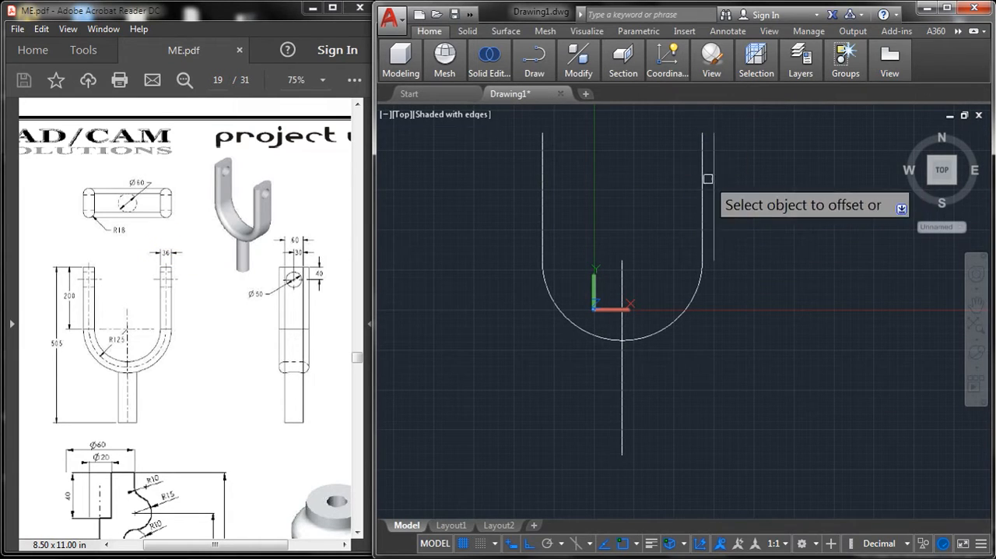
click(706, 179)
click(666, 181)
Step: Offset the U's bottom arc and its left vertical line by 18 to both sides
click(696, 289)
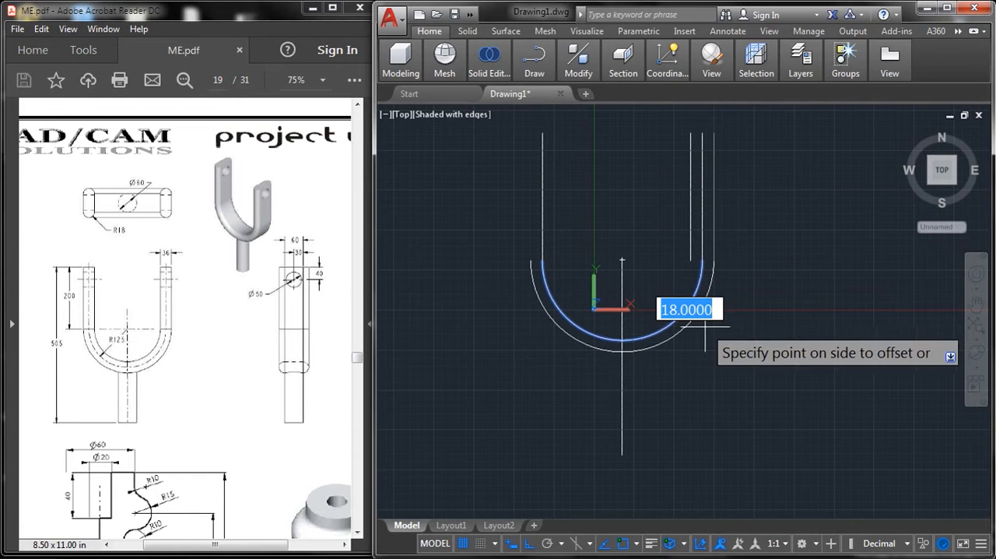
click(699, 321)
click(682, 312)
click(682, 311)
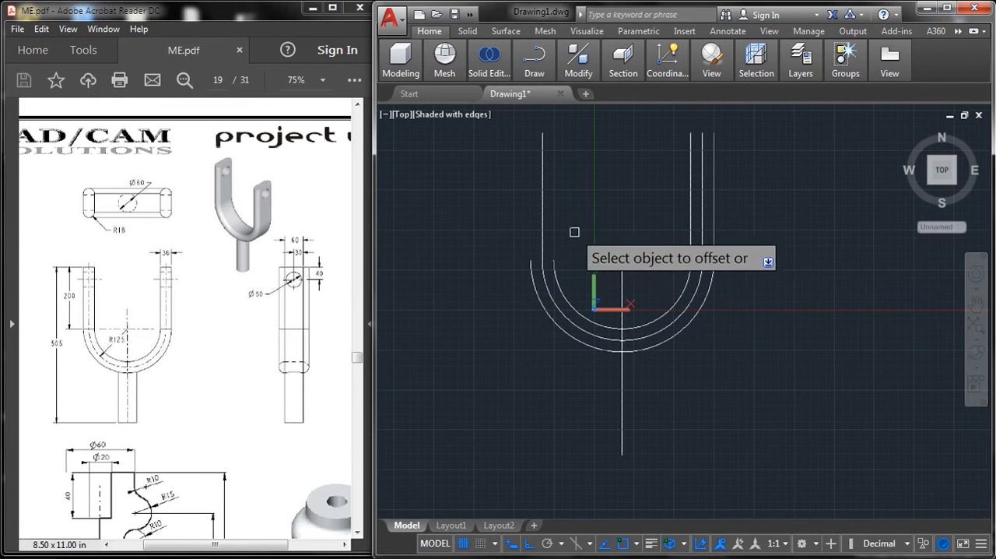
click(543, 209)
click(480, 200)
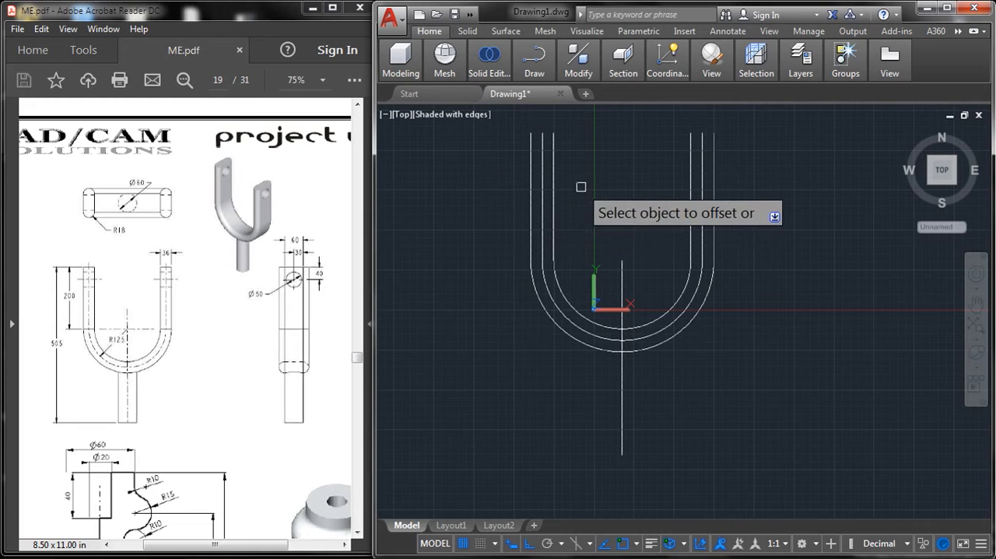
key(Escape)
Step: Draw a horizontal line across the top of the U between the upper ends of the two outermost lines
key(l)
key(Return)
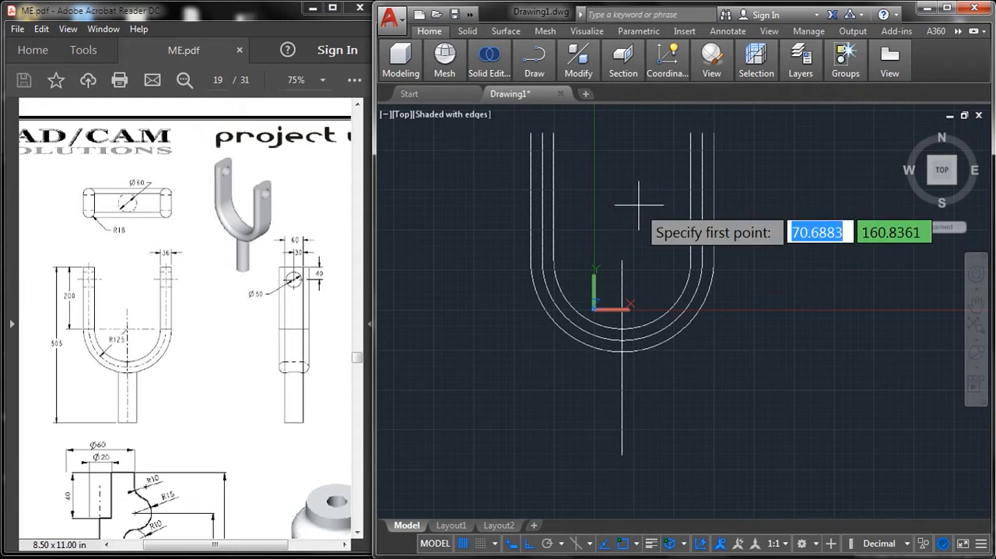
click(530, 132)
click(713, 133)
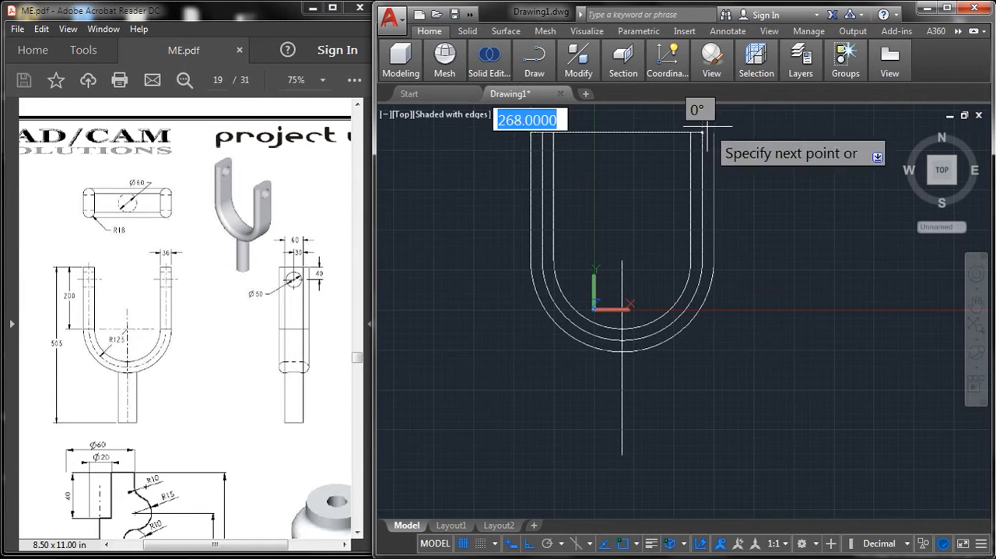
key(Escape)
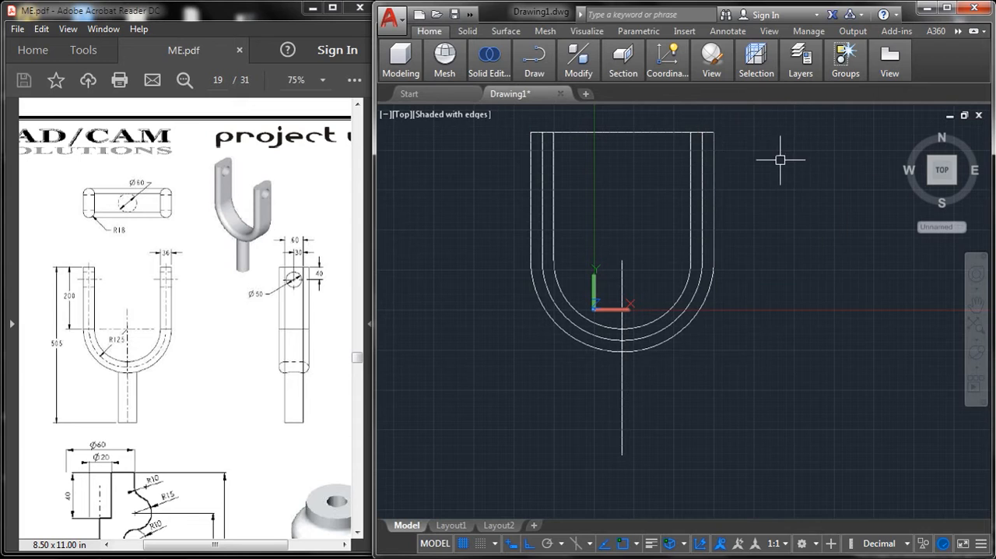
Step: Offset the vertical centerline to both sides to outline the fork's Ø60 stem
middle_drag(778, 155, 780, 200)
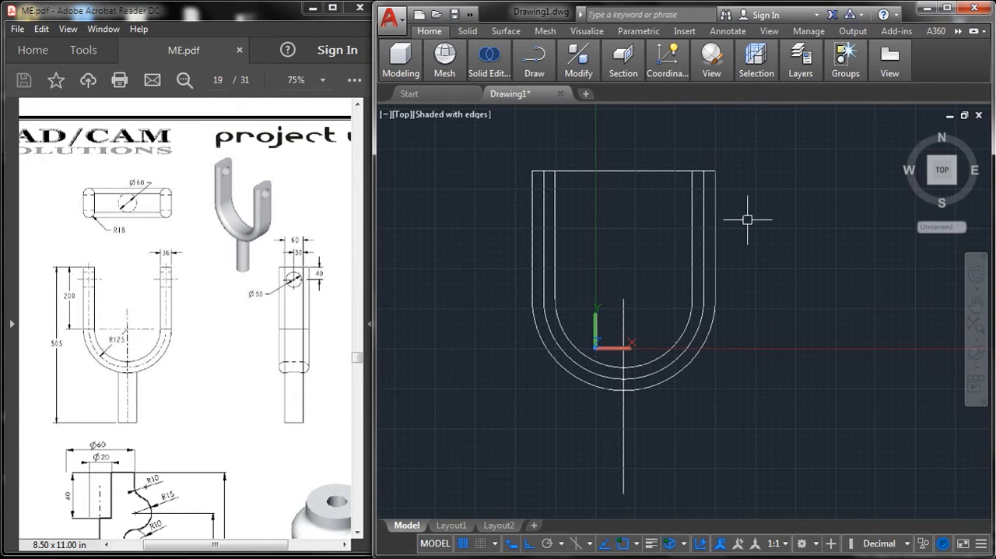
key(o)
key(Return)
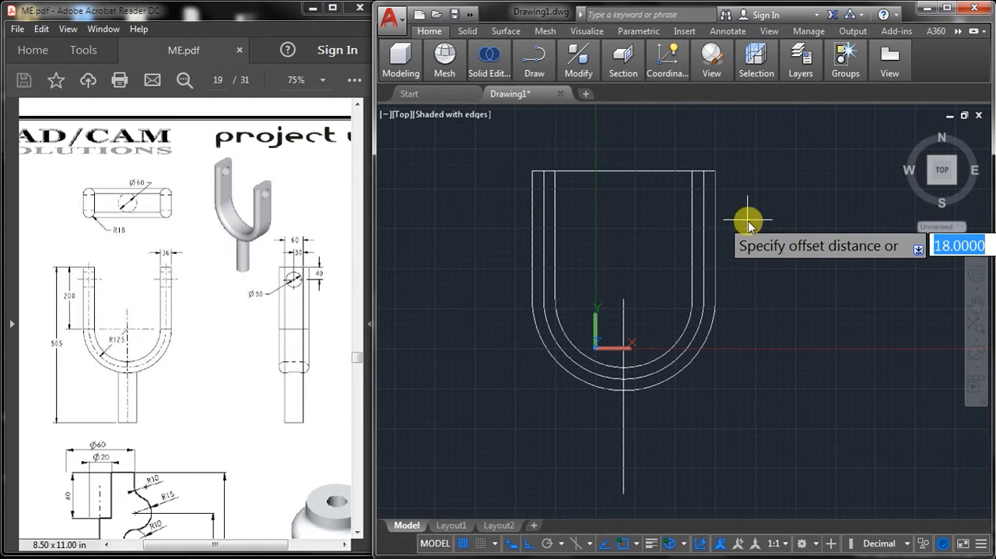
key(Return)
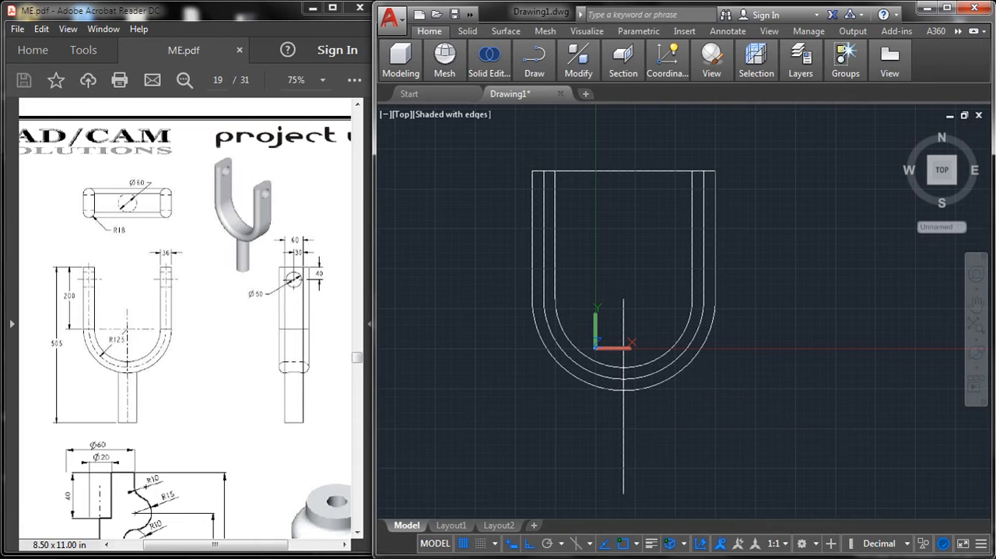
click(624, 415)
click(648, 419)
click(622, 412)
click(598, 413)
right_click(702, 386)
click(721, 393)
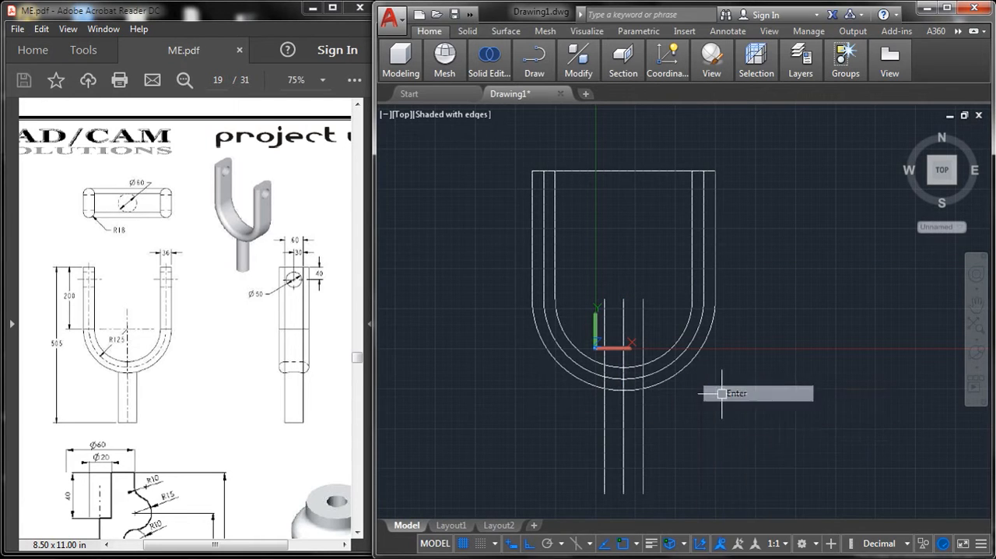
Step: Draw a horizontal line closing the lower end of the stem between its two side lines
key(l)
key(Return)
middle_drag(734, 446, 734, 401)
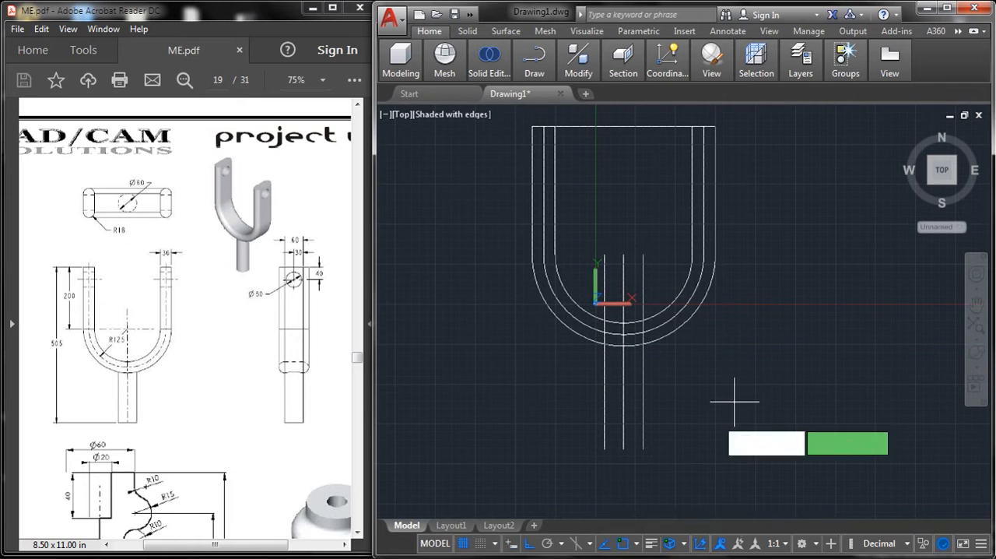
click(605, 449)
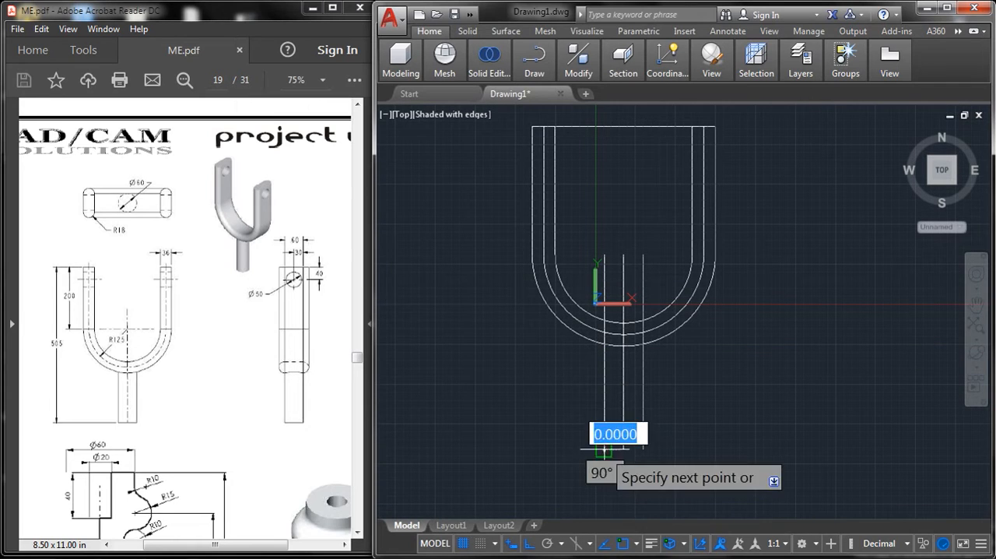
click(643, 449)
key(Return)
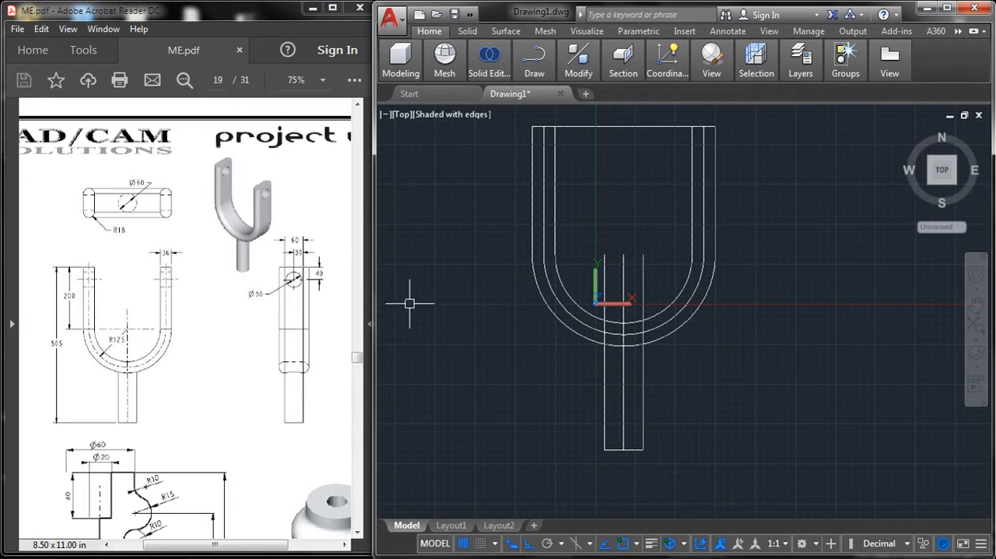
Step: Trim the top line between the fork's arms and the three stem lines where they extend inside the U
click(191, 304)
scroll(182, 342, up, 5)
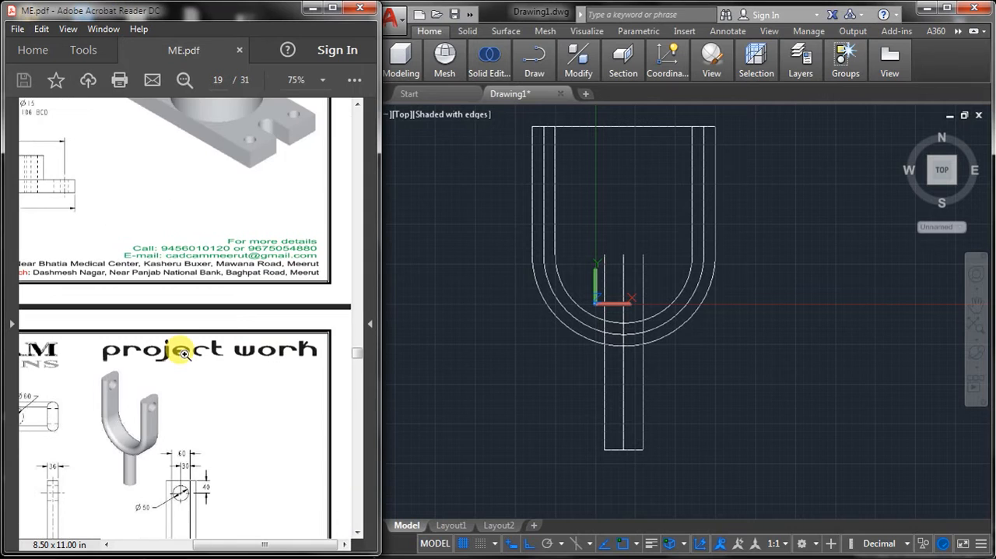
scroll(184, 354, down, 3)
drag(239, 545, 184, 545)
click(674, 294)
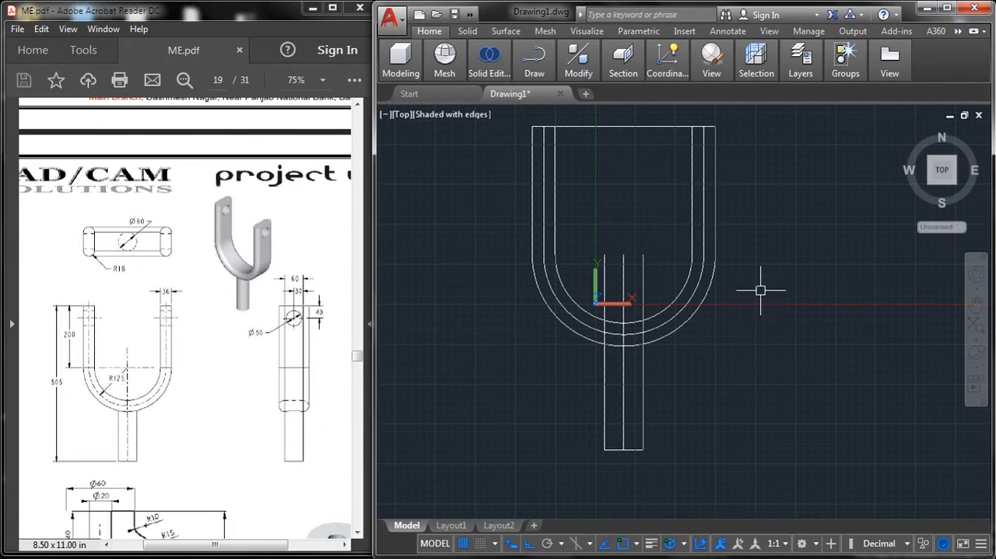
text(tr)
key(Return)
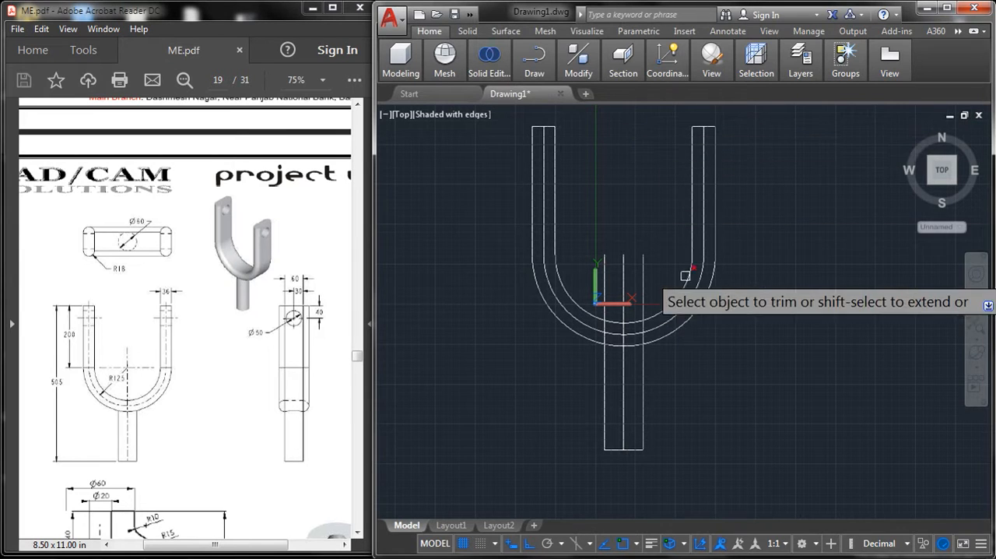
click(645, 279)
click(624, 272)
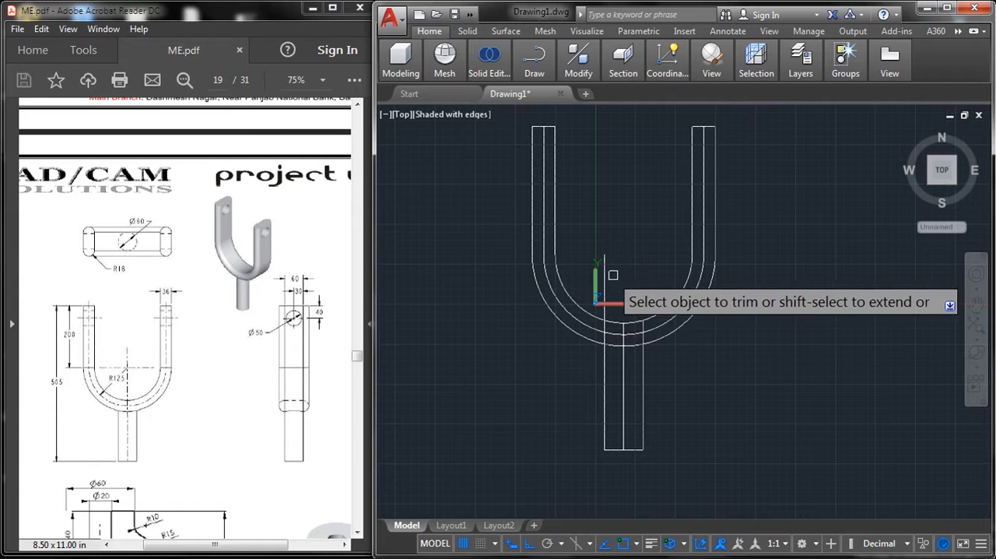
click(605, 294)
Step: Trim the outer arc between the stem's side lines and the side lines between the outer and middle arcs
scroll(597, 306, up, 5)
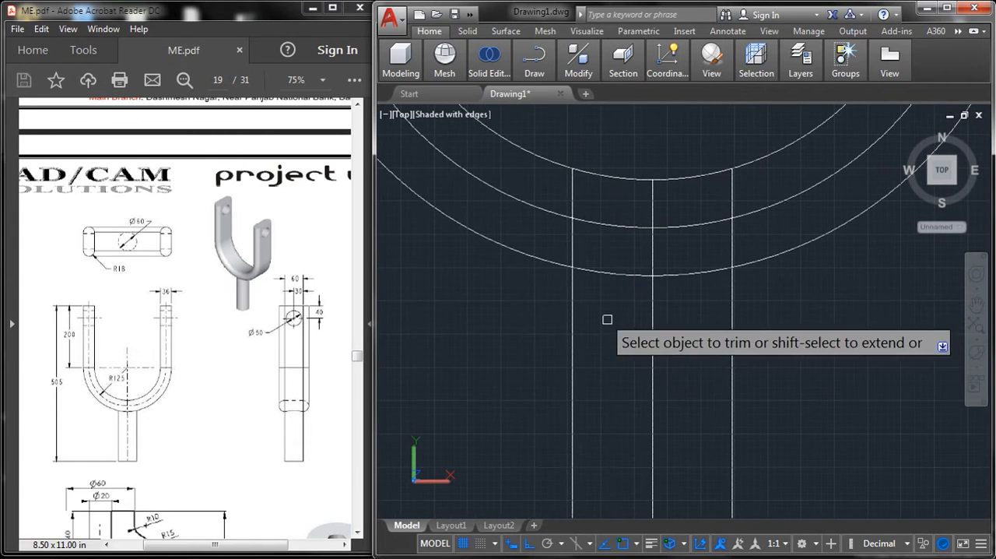
click(620, 276)
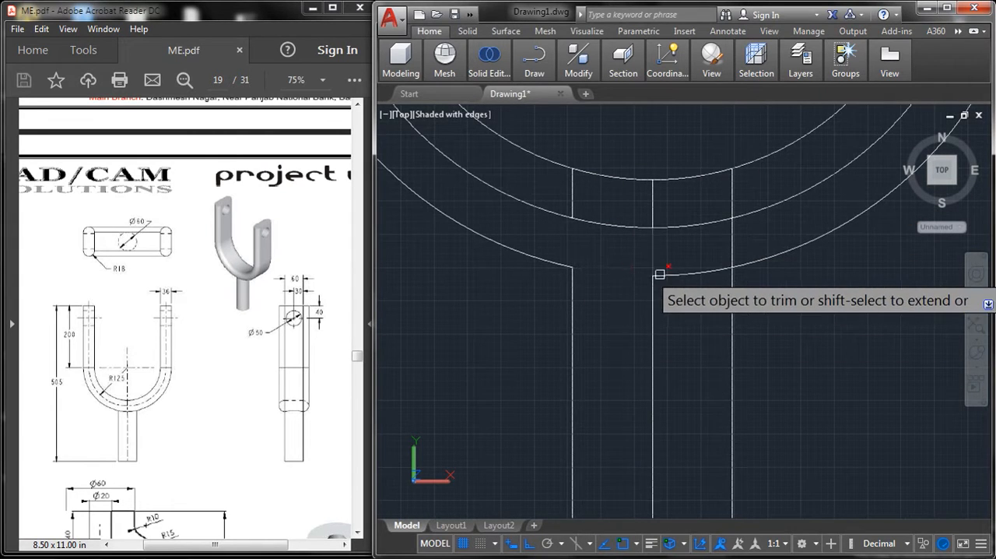
click(659, 275)
click(730, 251)
right_click(785, 310)
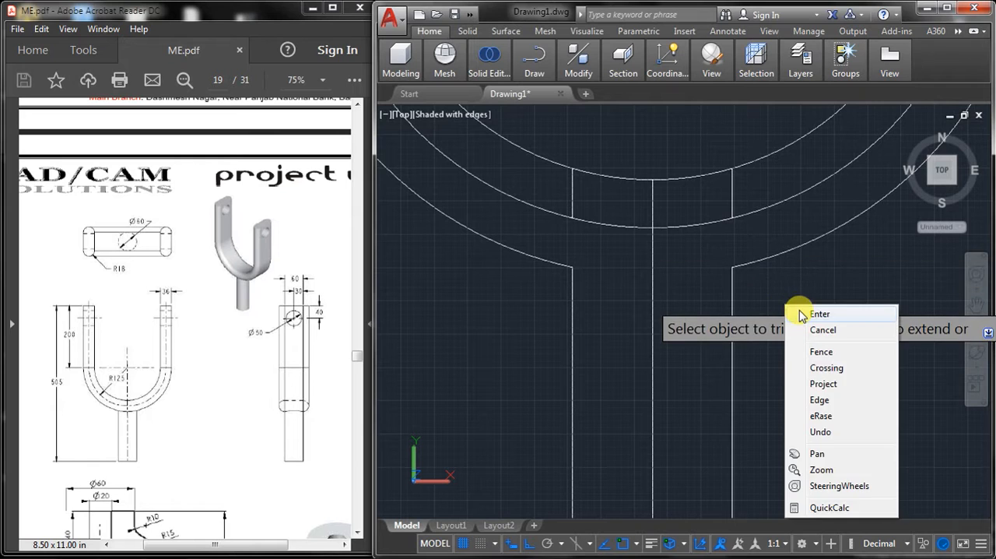
click(797, 315)
Step: Erase the stem's vertical centerline and the middle arc of the U
scroll(789, 312, down, 3)
click(734, 316)
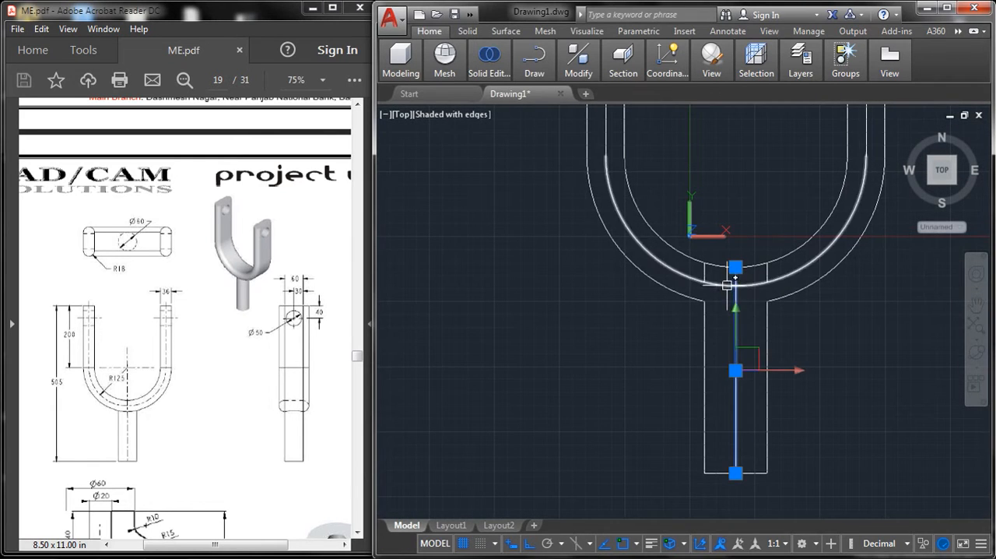
click(734, 282)
text(e)
key(Return)
Step: Delete the two short leftover stem segments below the inner arc and the middle lines of both arms
middle_drag(716, 277, 682, 358)
click(683, 323)
click(682, 334)
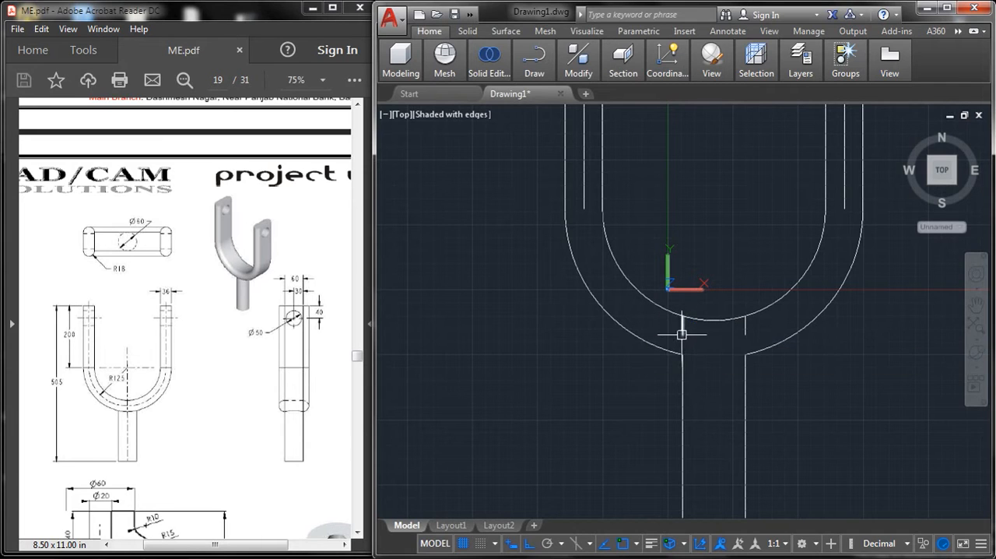
click(741, 333)
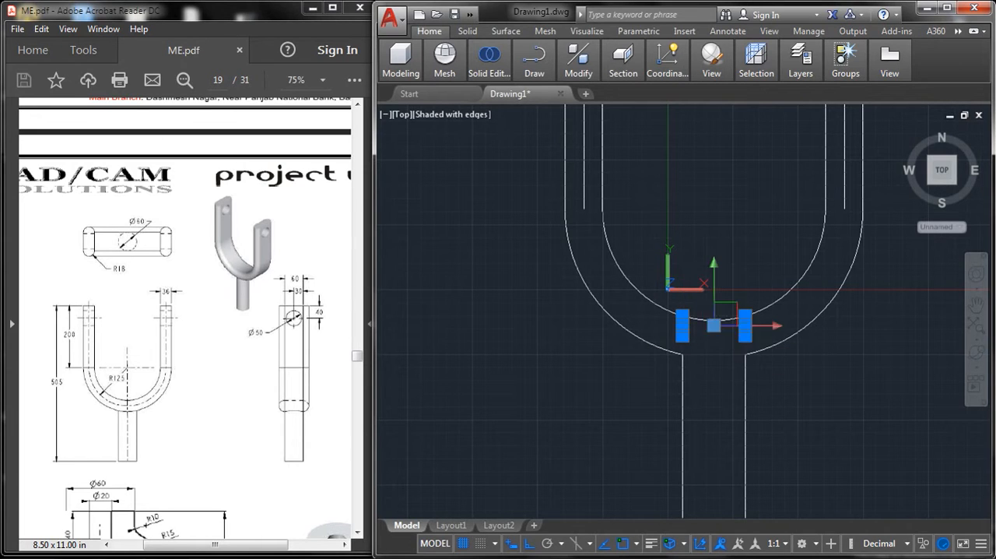
click(845, 181)
click(583, 185)
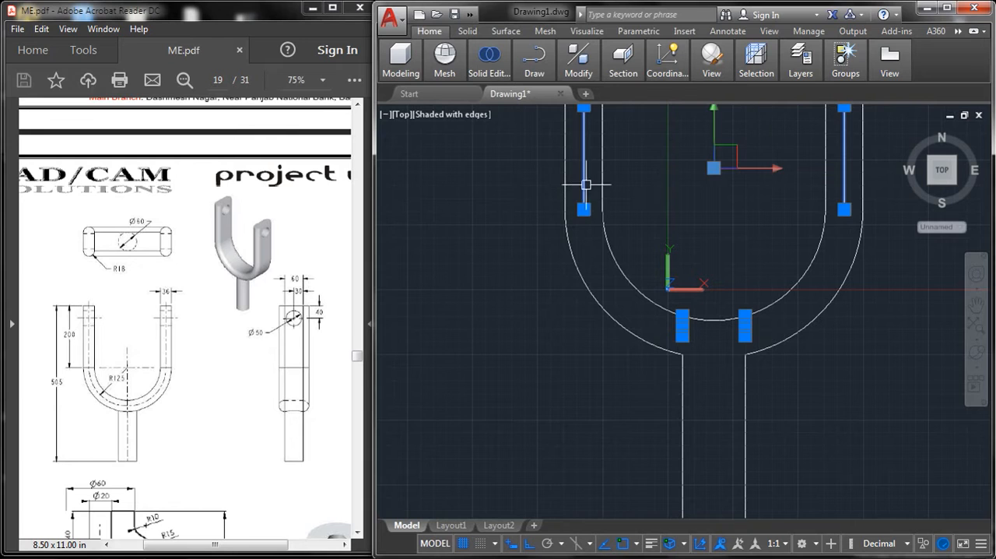
key(Delete)
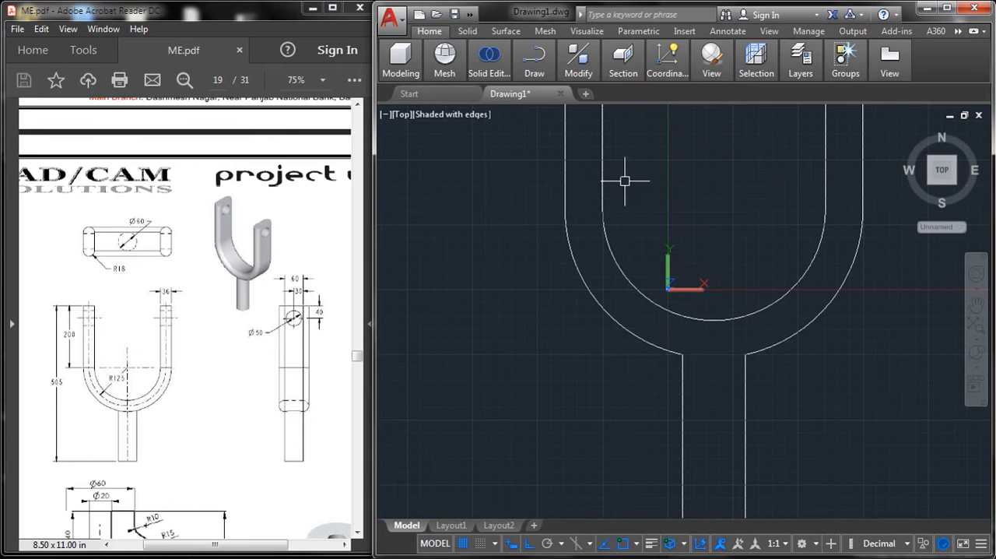
Step: Convert the complete closed fork outline into a region
scroll(625, 180, down, 5)
mouse_move(605, 223)
middle_down()
mouse_move(618, 267)
mouse_move(677, 275)
mouse_move(680, 333)
middle_up()
scroll(666, 289, up, 2)
text(reg)
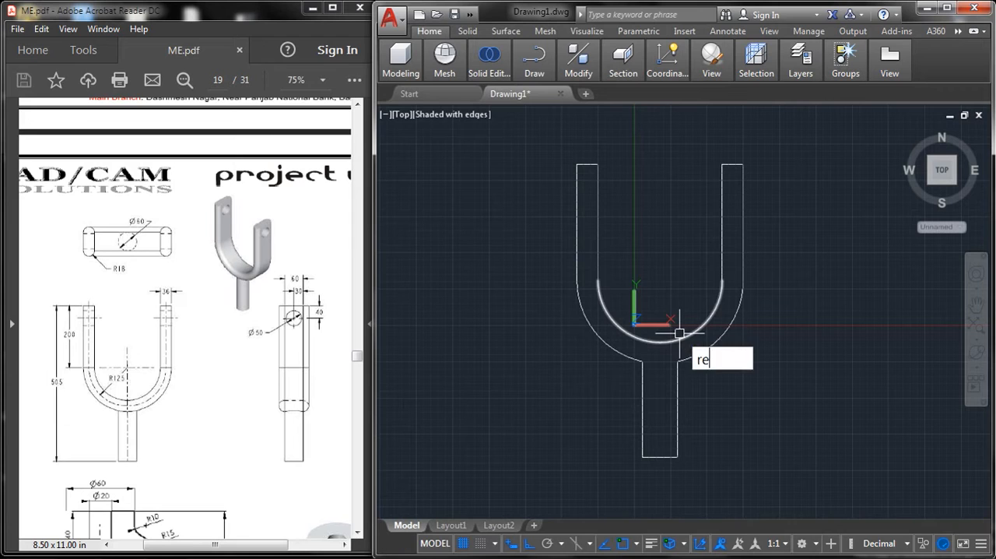
key(Return)
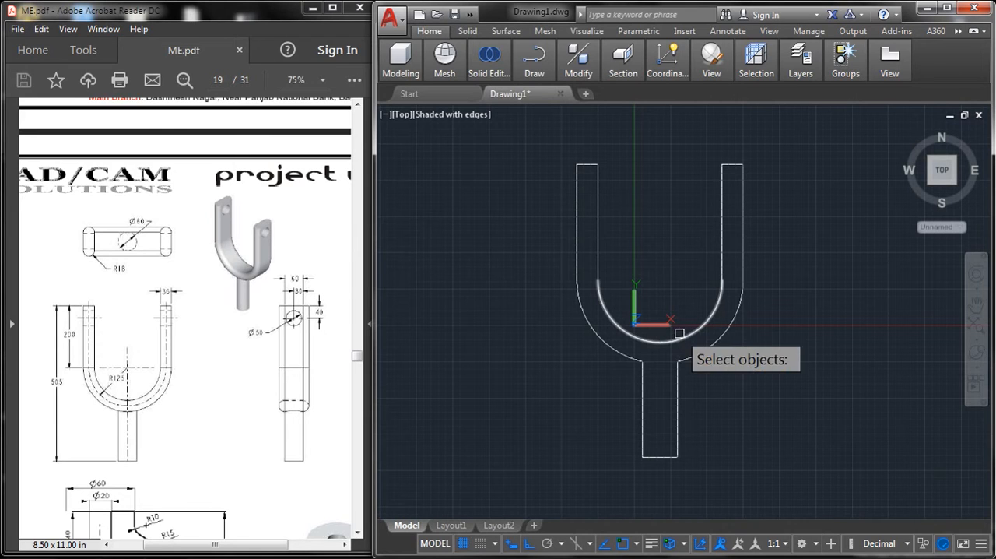
click(546, 143)
click(802, 471)
key(Return)
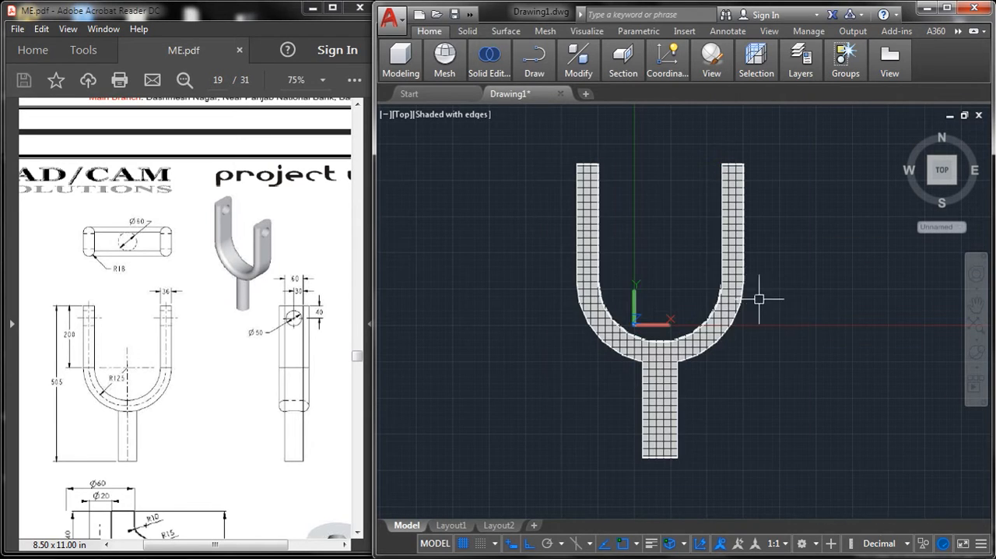
Step: Switch to the SW Isometric view and extrude the fork region to a height of 60
click(397, 114)
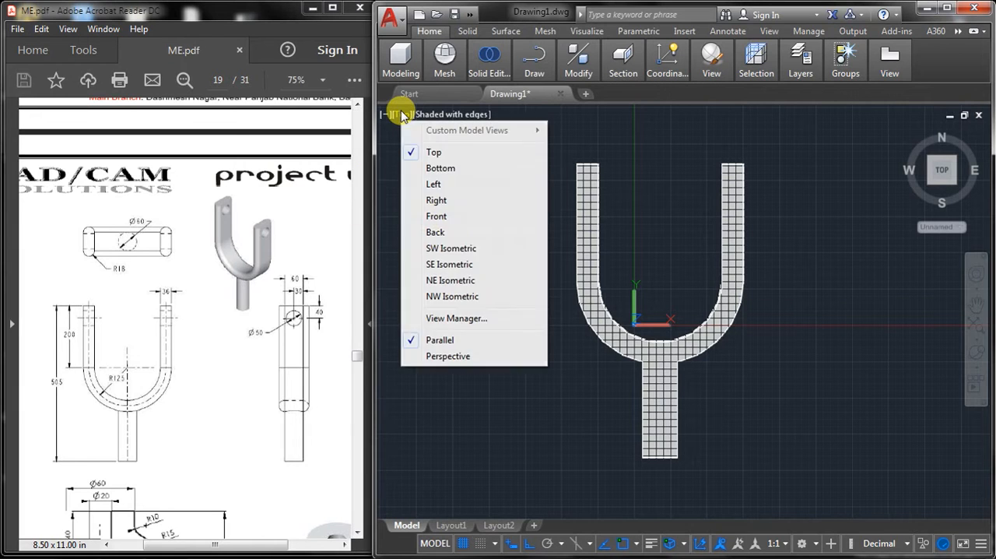
click(447, 248)
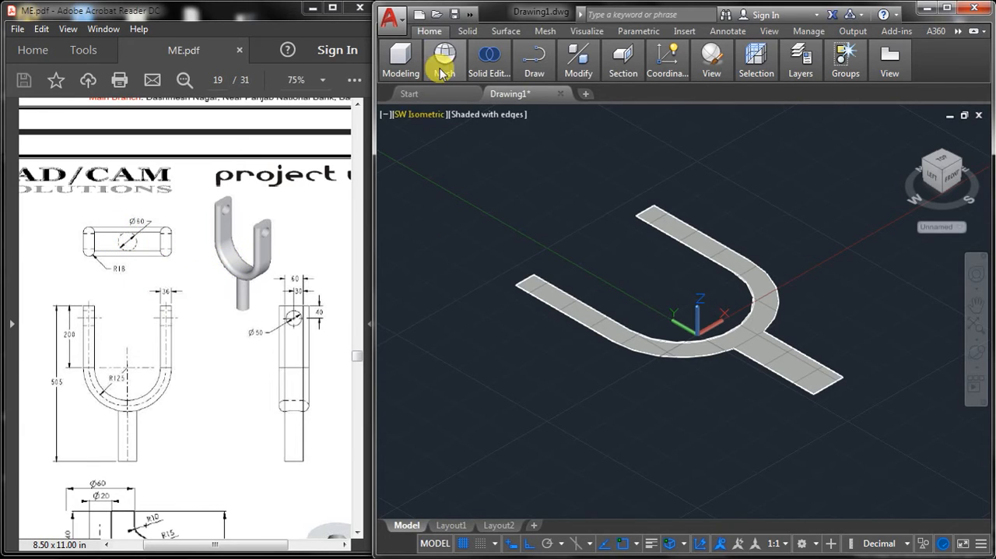
mouse_move(401, 60)
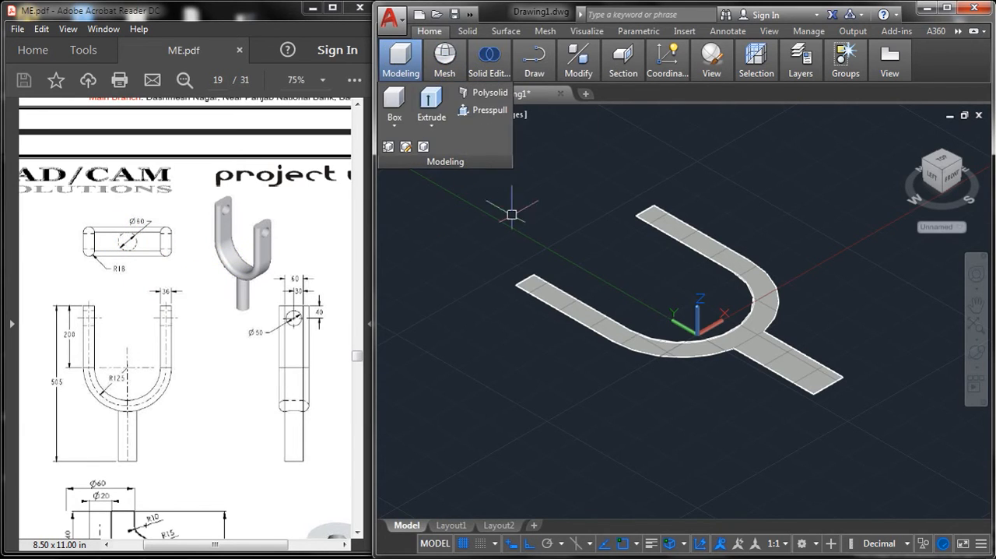
click(431, 100)
click(593, 321)
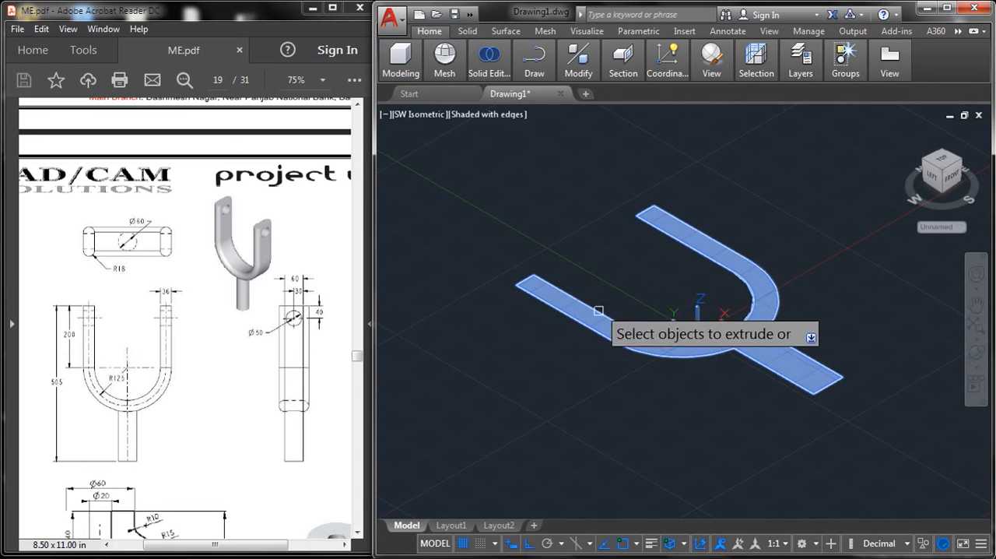
right_click(603, 280)
click(625, 289)
text(60)
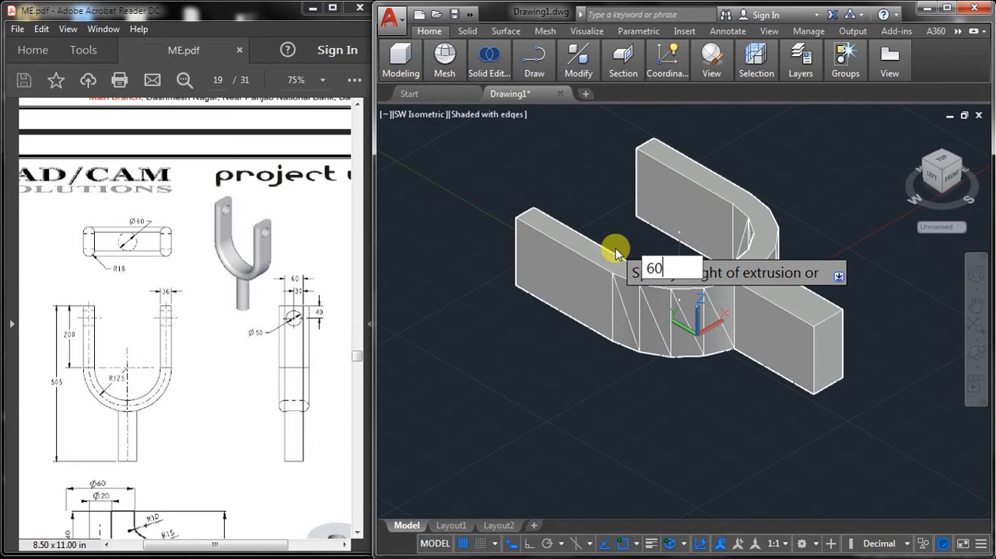
key(Return)
Step: Fillet the four long edges of the square stem with a radius of 30 to make it round
middle_drag(757, 284, 725, 270)
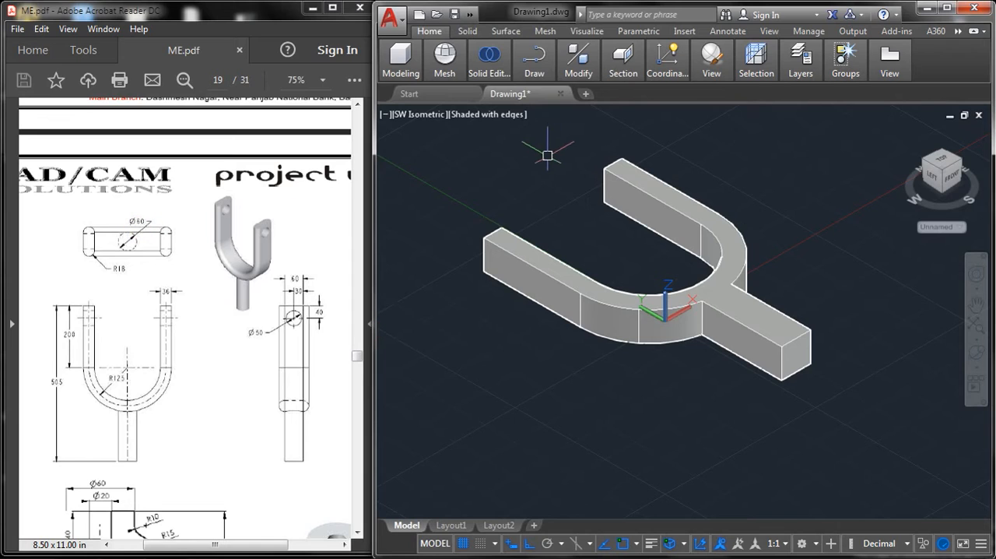
text(f)
key(Return)
text(r)
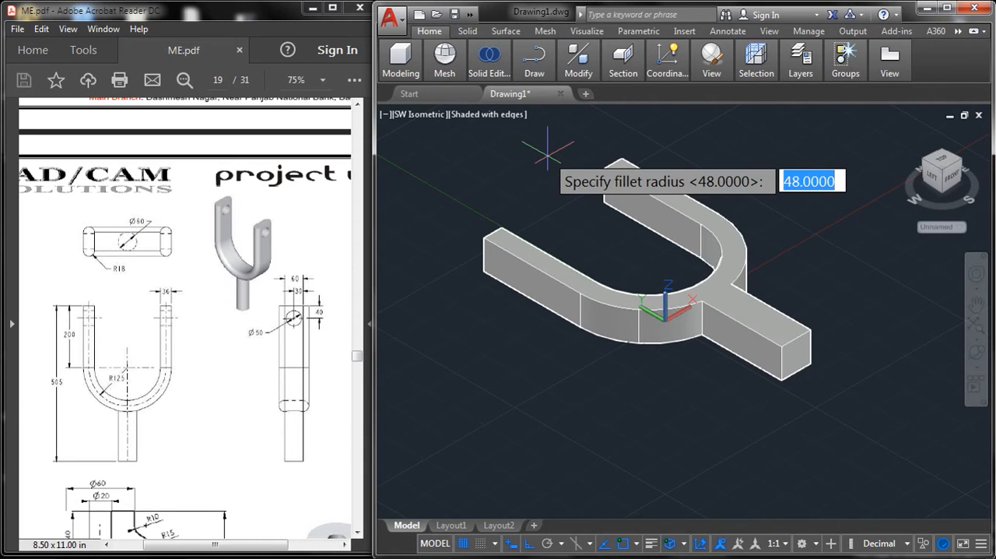
text(3)
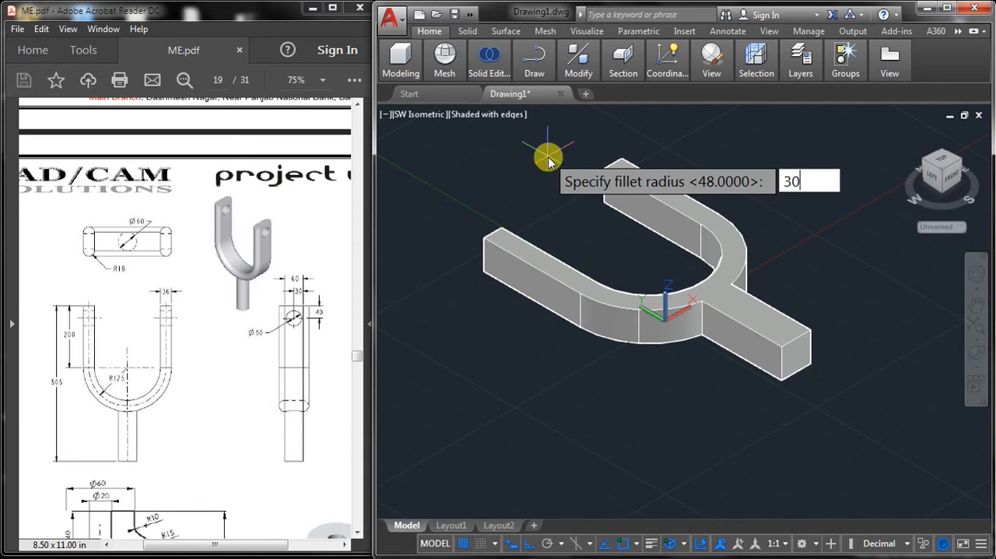
text(0)
key(Return)
scroll(746, 334, up, 2)
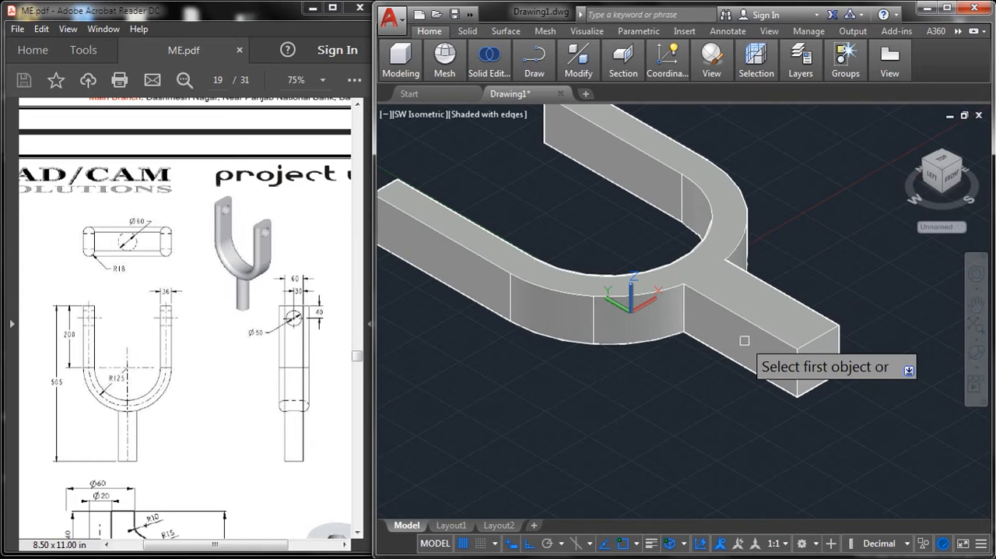
click(759, 381)
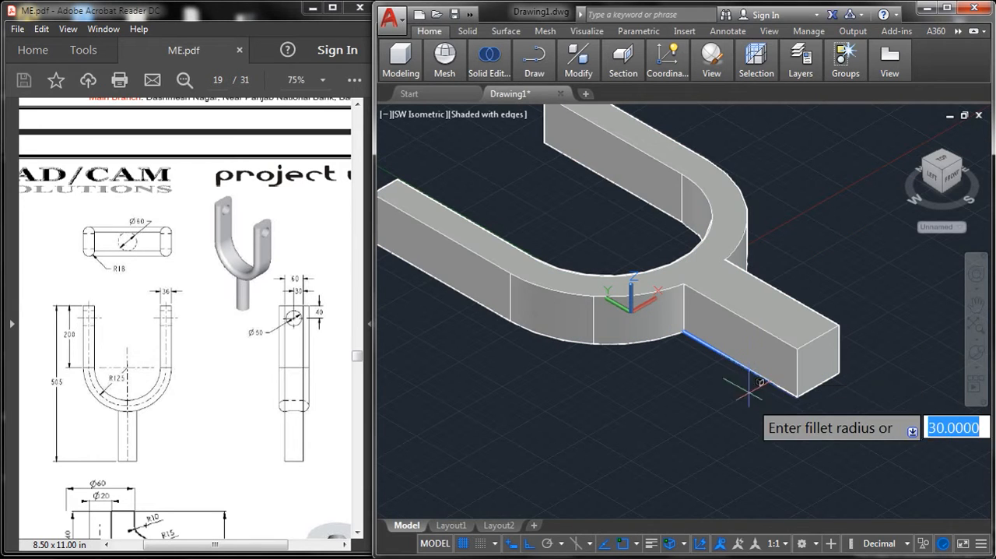
key(Return)
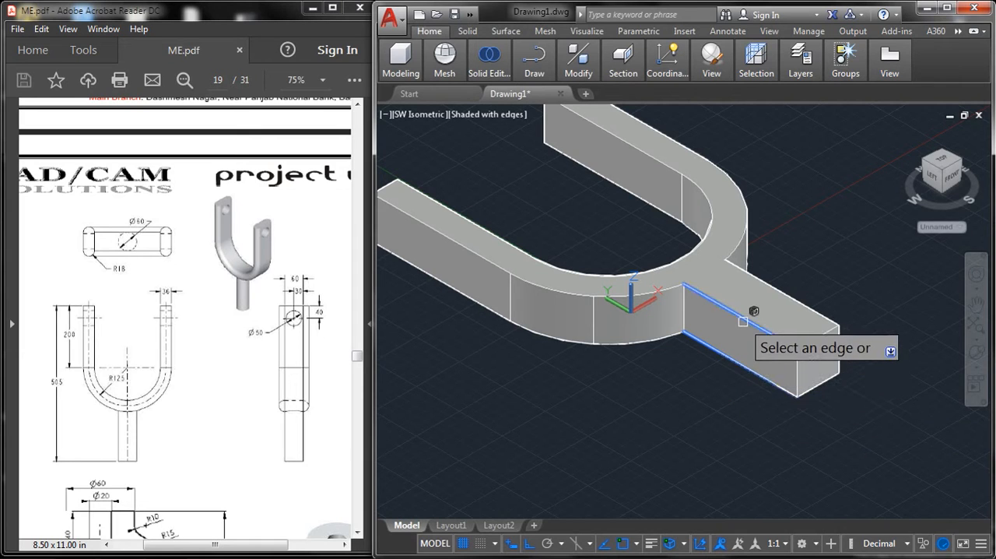
click(791, 292)
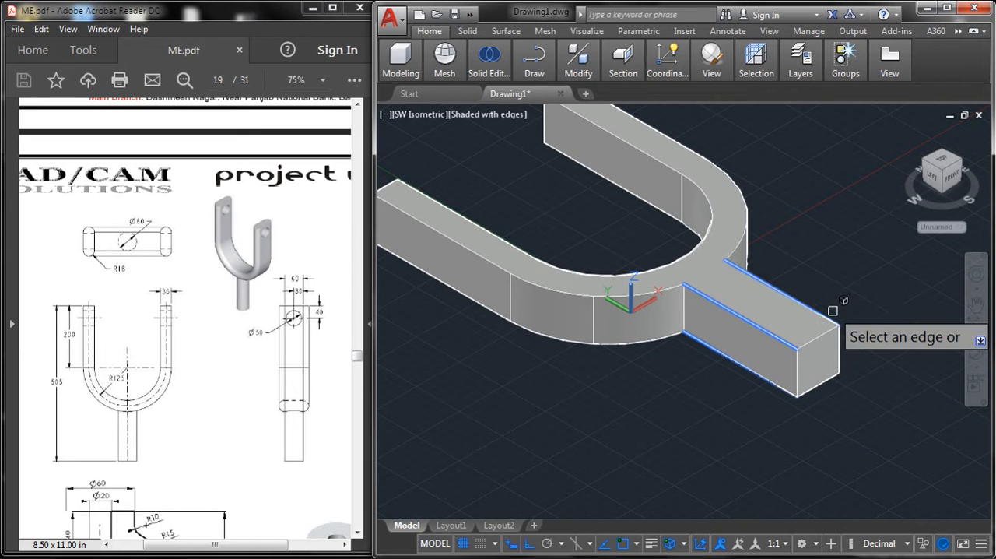
click(976, 351)
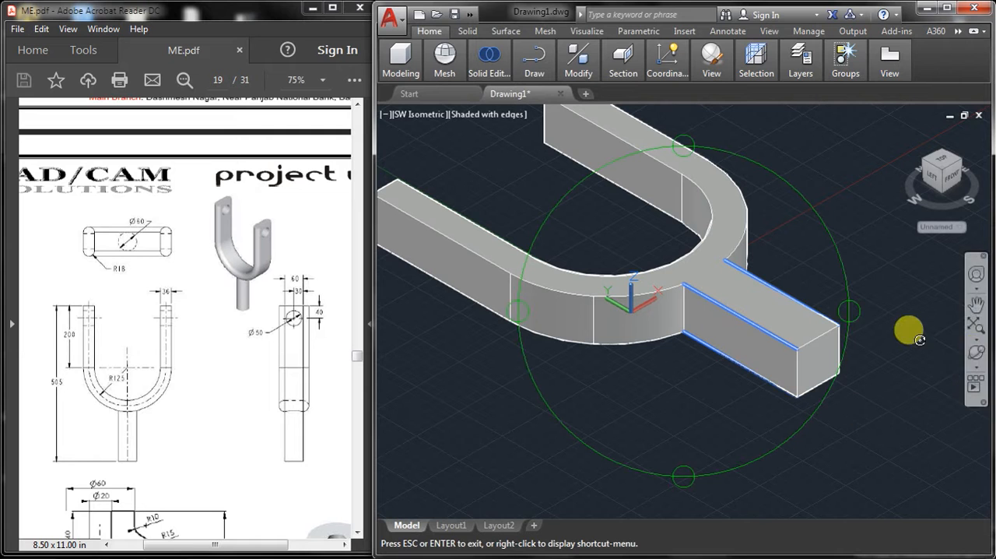
drag(848, 329, 659, 382)
right_click(615, 309)
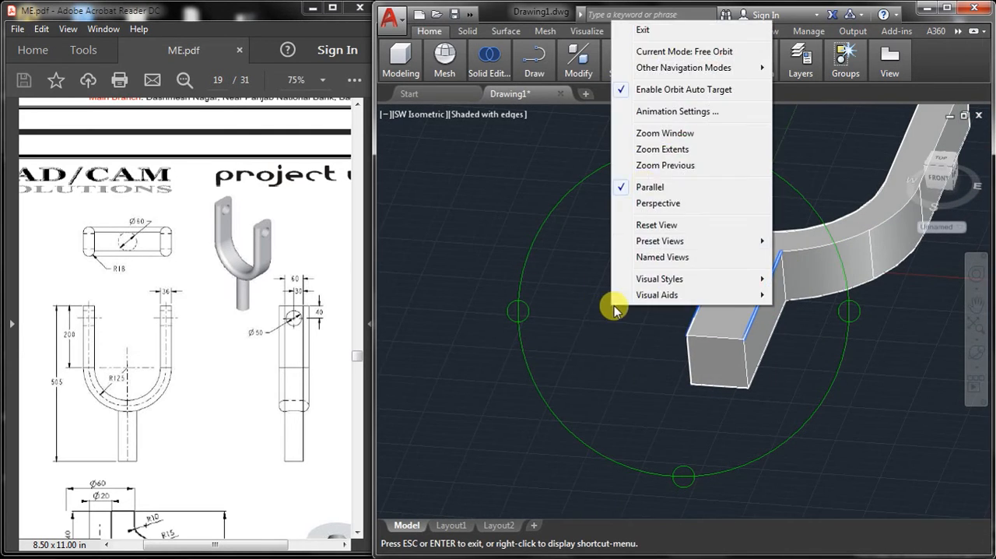
click(649, 30)
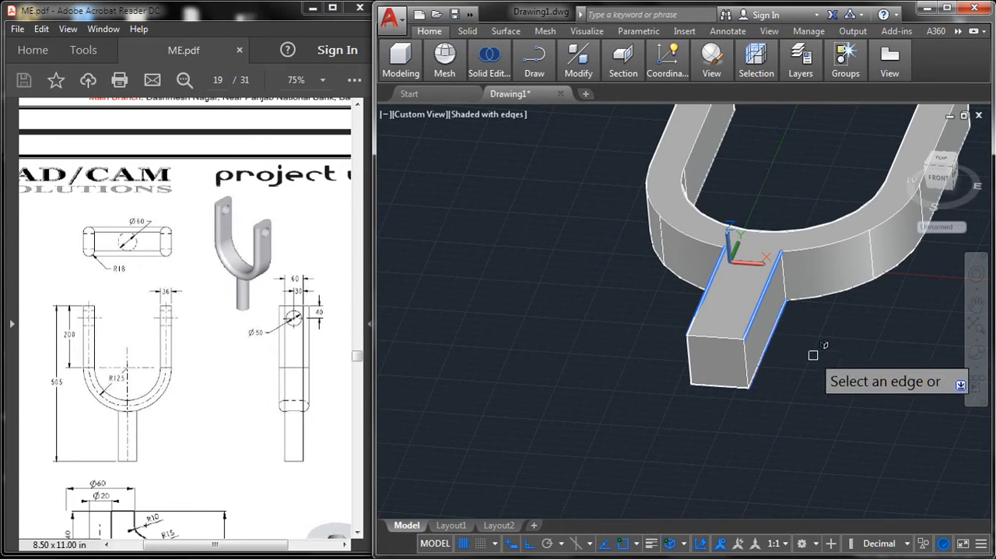
key(Return)
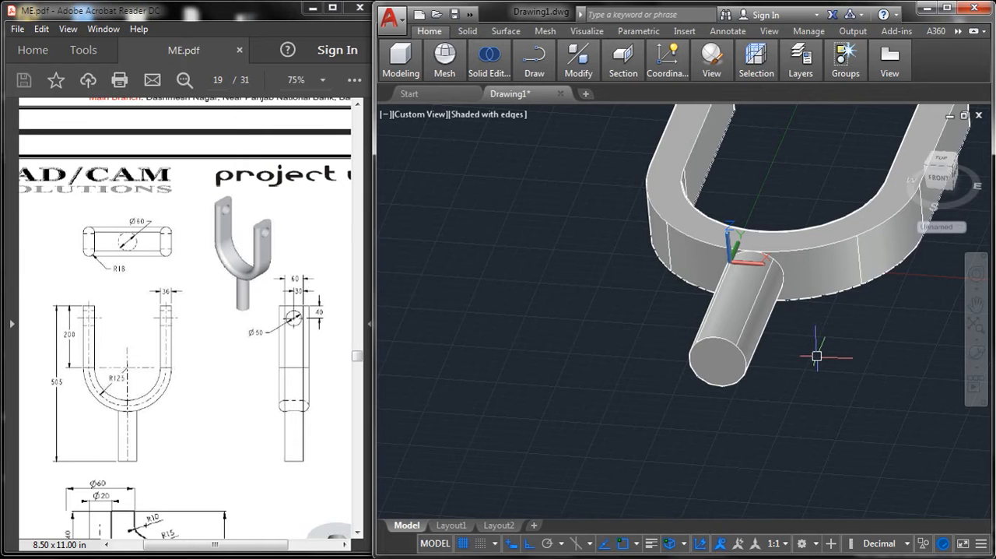
Step: Presspull the upper U-shaped flat face of the fork outward by 18
middle_drag(817, 356, 702, 457)
click(976, 353)
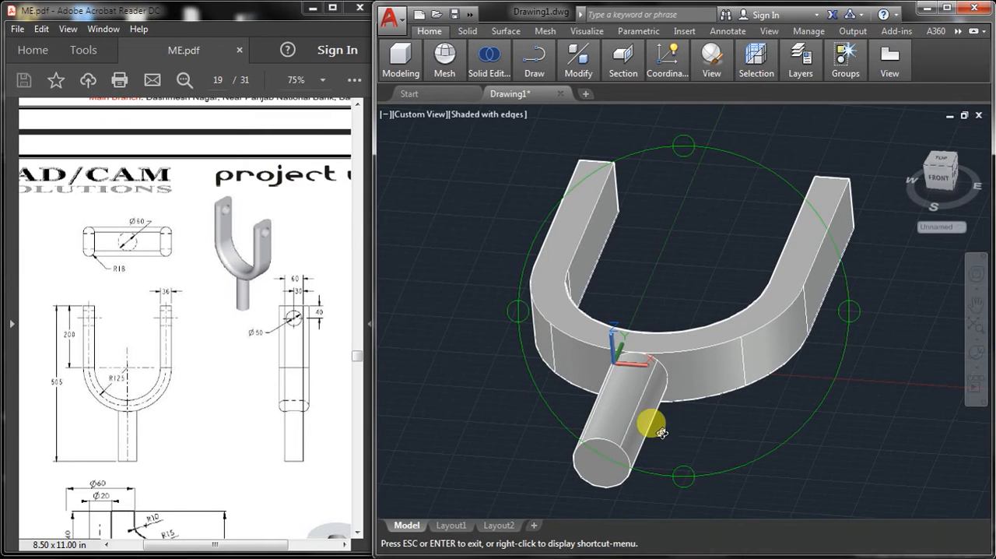
drag(661, 433, 767, 299)
right_click(772, 258)
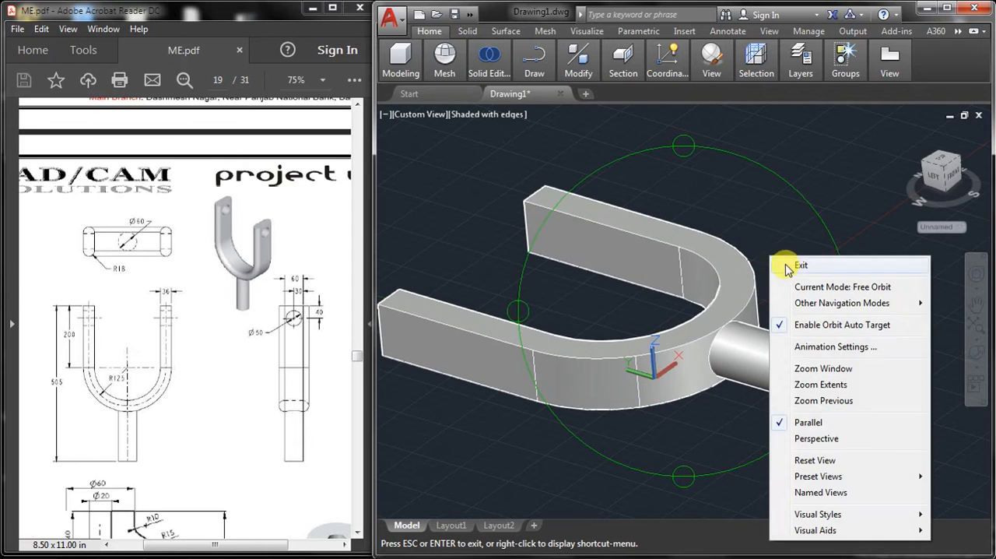
click(788, 269)
middle_drag(621, 271, 667, 270)
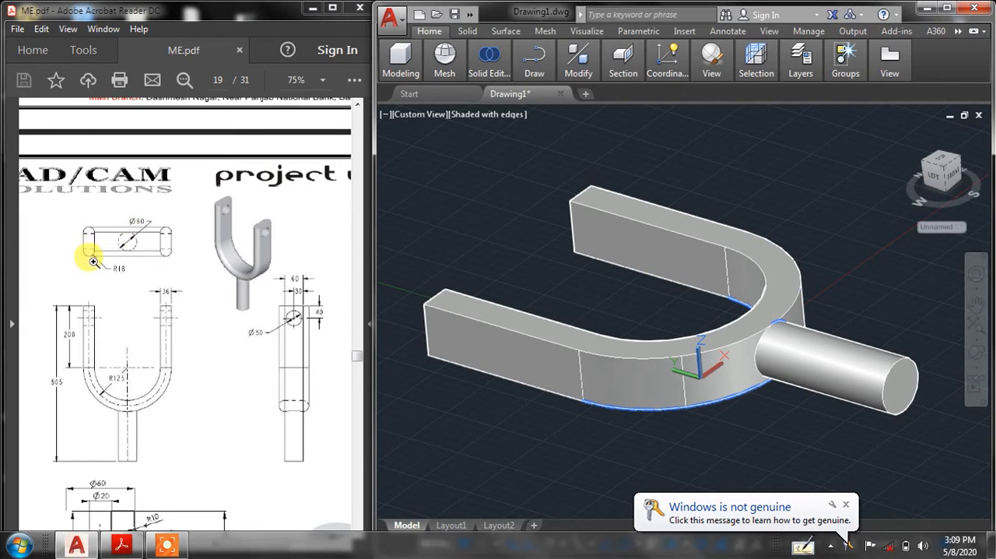
click(847, 507)
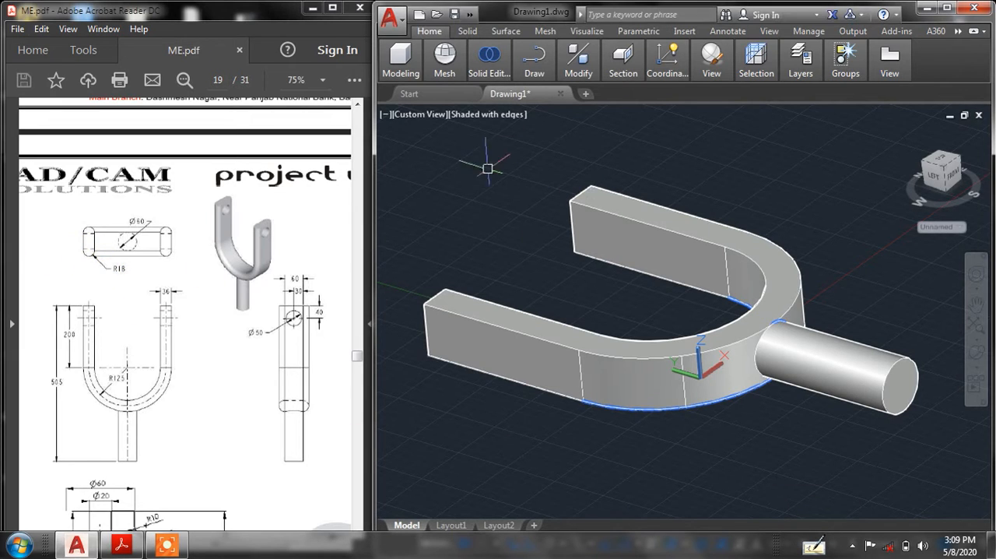
mouse_move(402, 74)
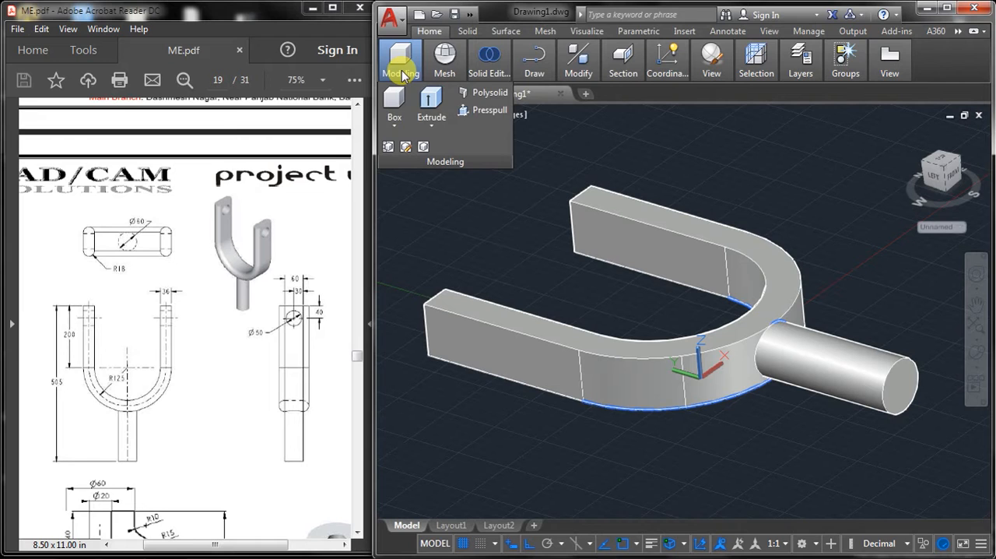
click(468, 112)
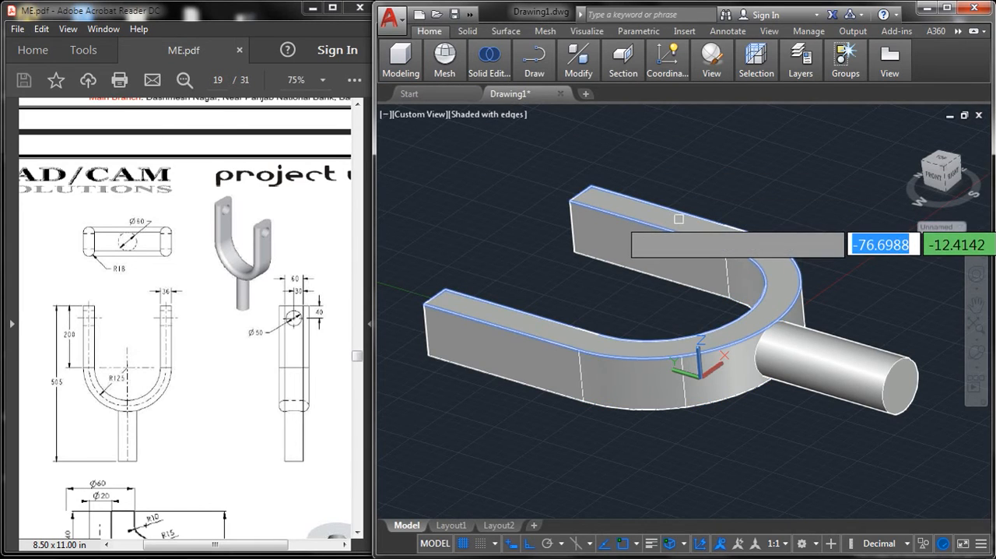
click(679, 220)
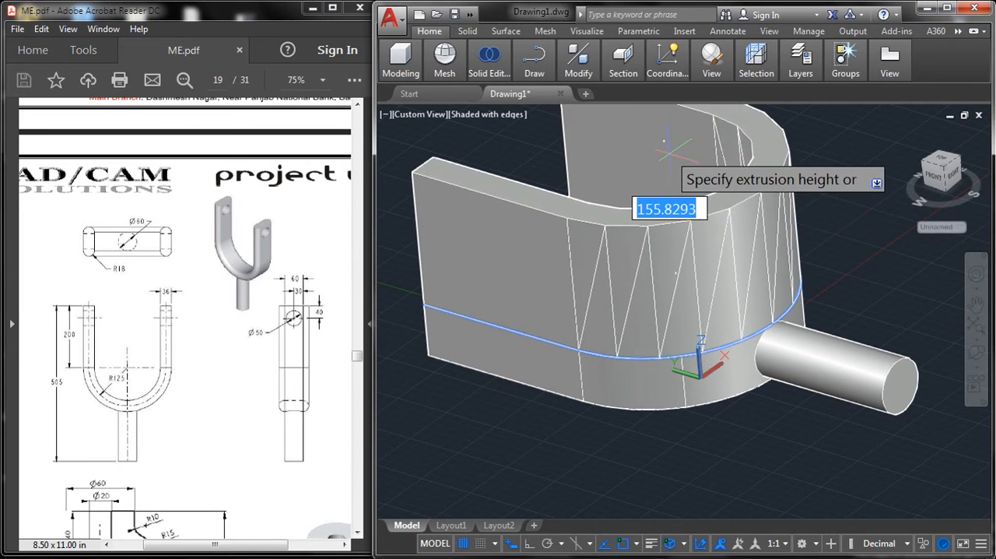
text(18)
key(Return)
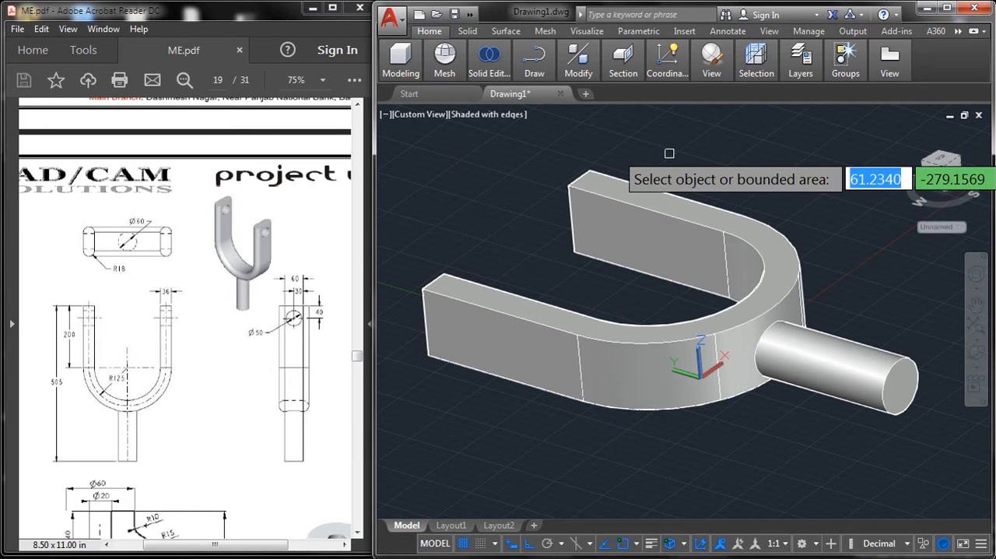
key(Escape)
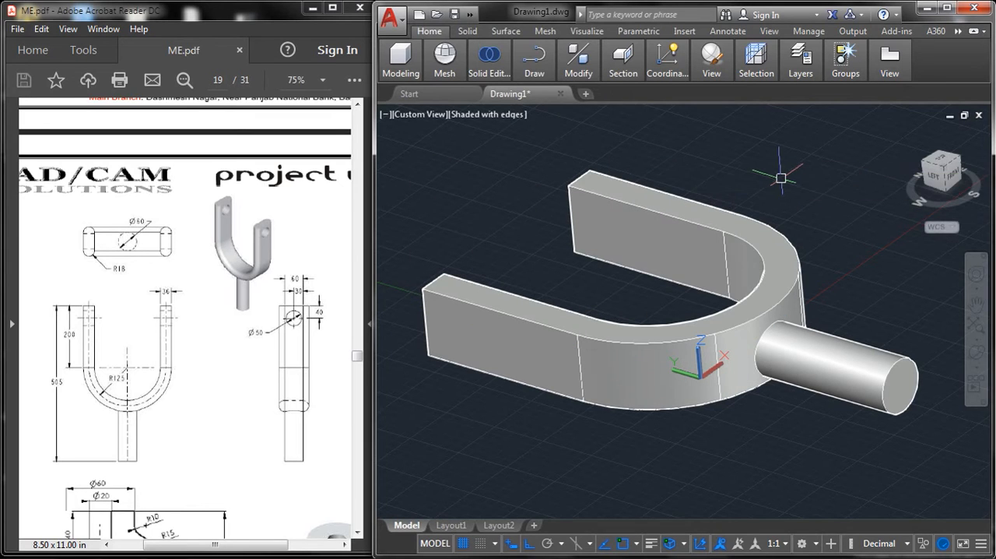
Step: Fillet the inner and outer edges of the extended U-shaped face, along both arms and the bend, with a radius of 18
text(f)
key(Return)
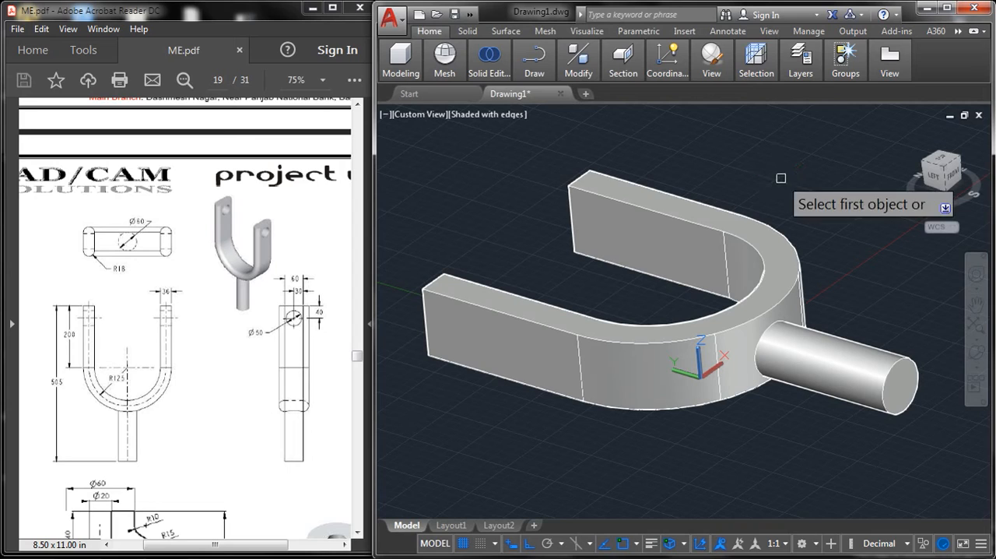
text(r)
key(Return)
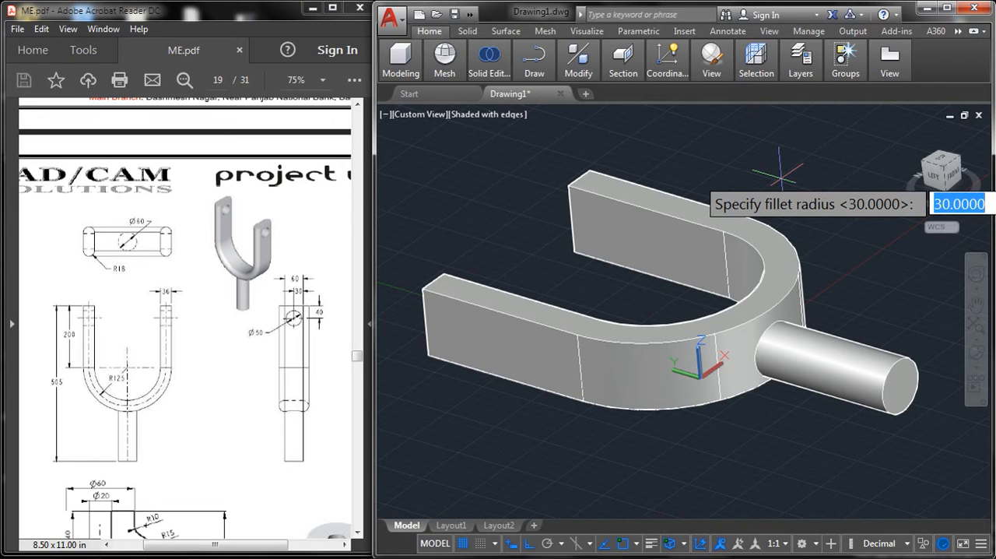
text(18)
key(Return)
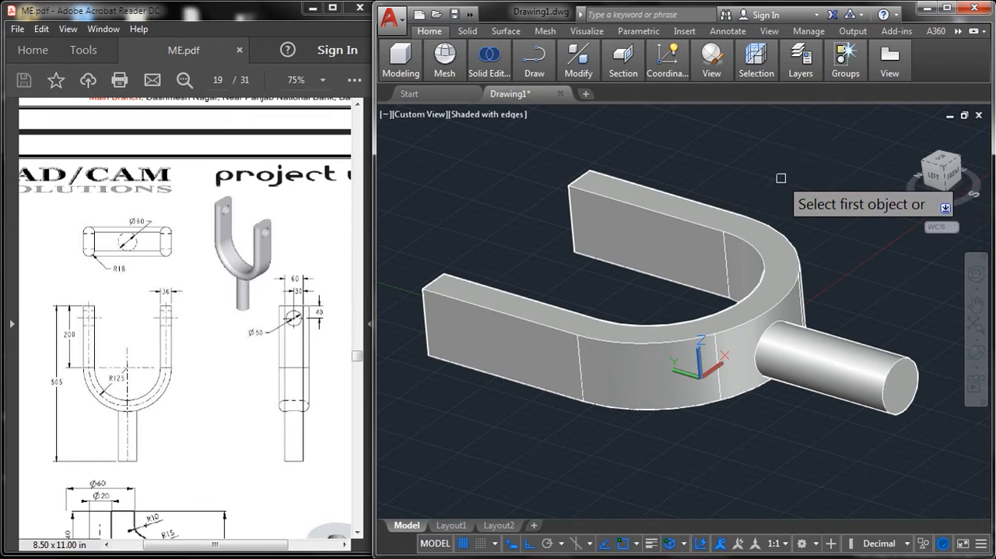
click(589, 187)
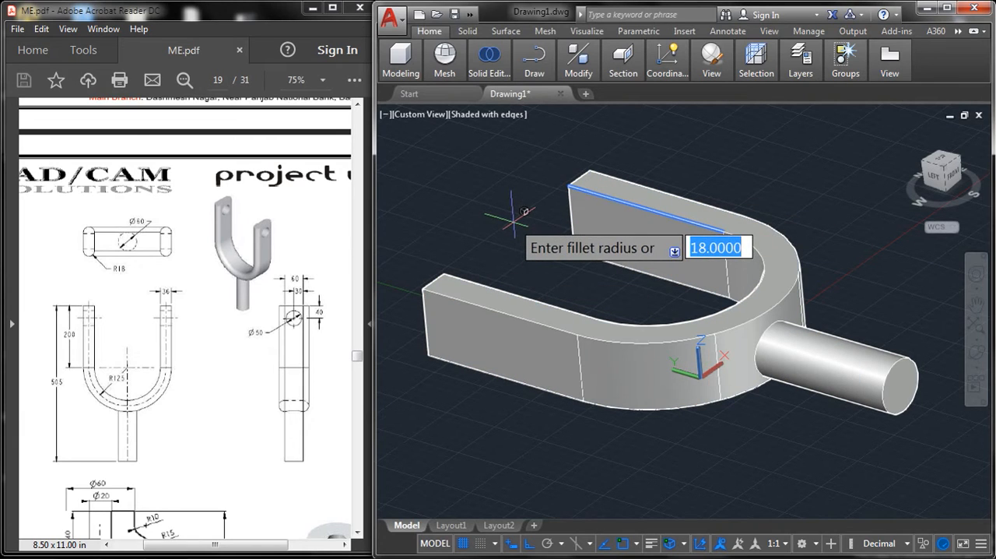
key(Return)
click(752, 248)
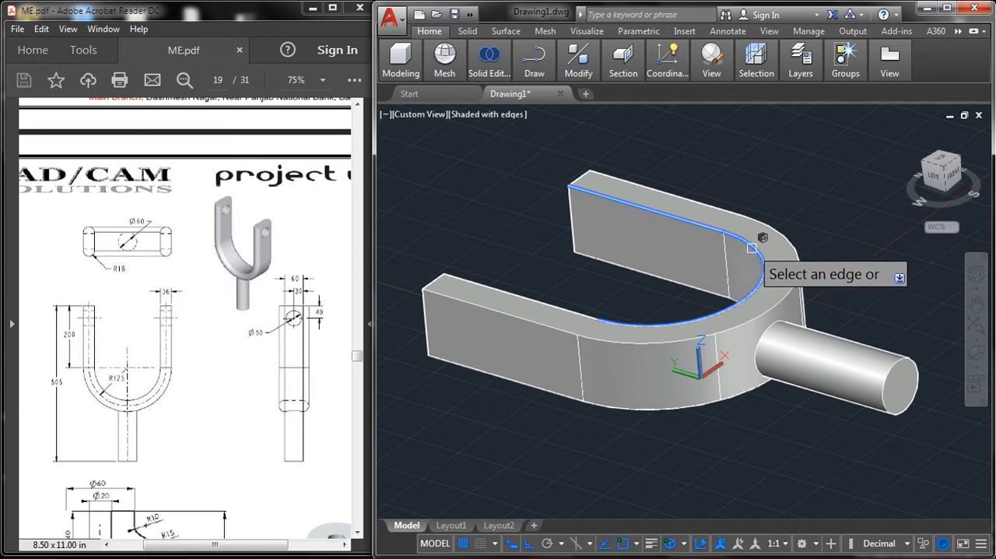
click(554, 303)
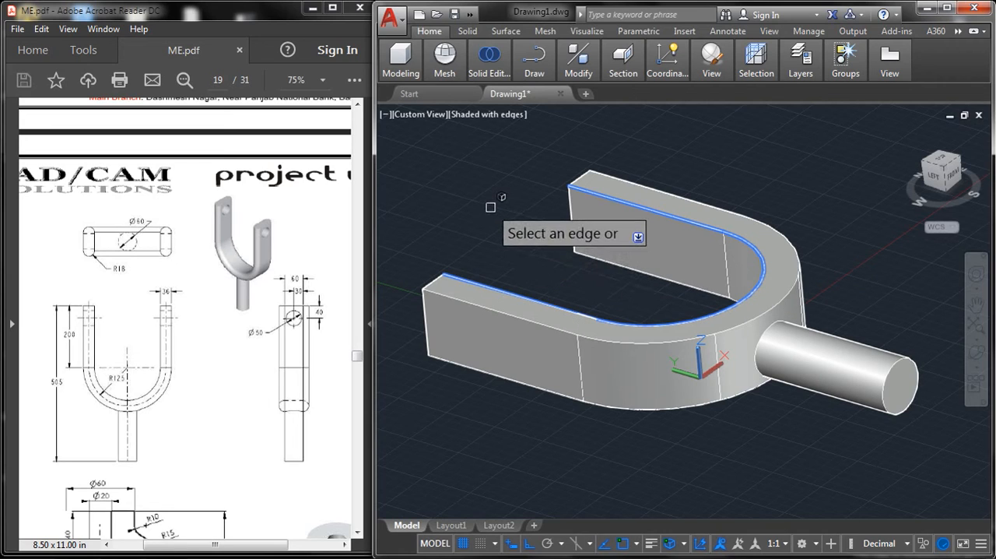
click(505, 310)
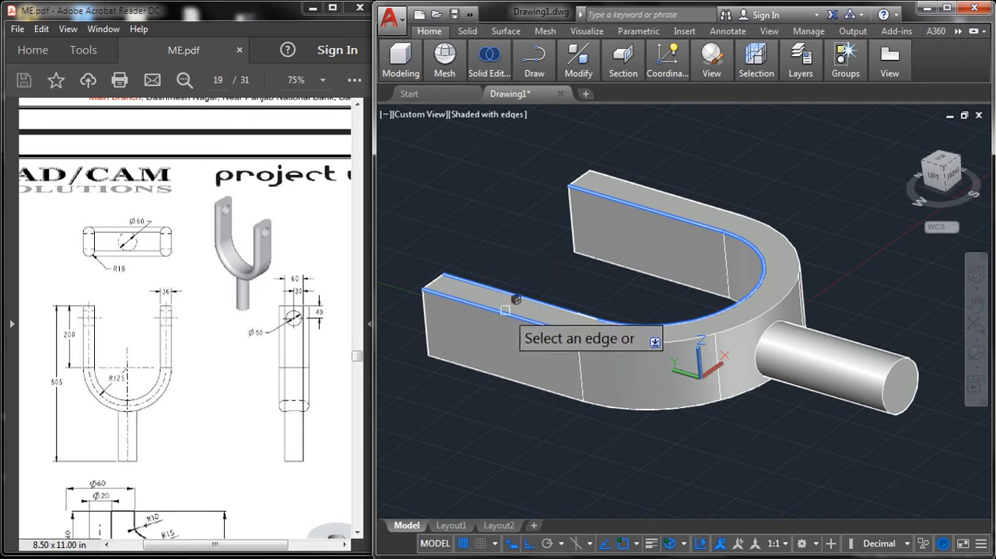
click(649, 340)
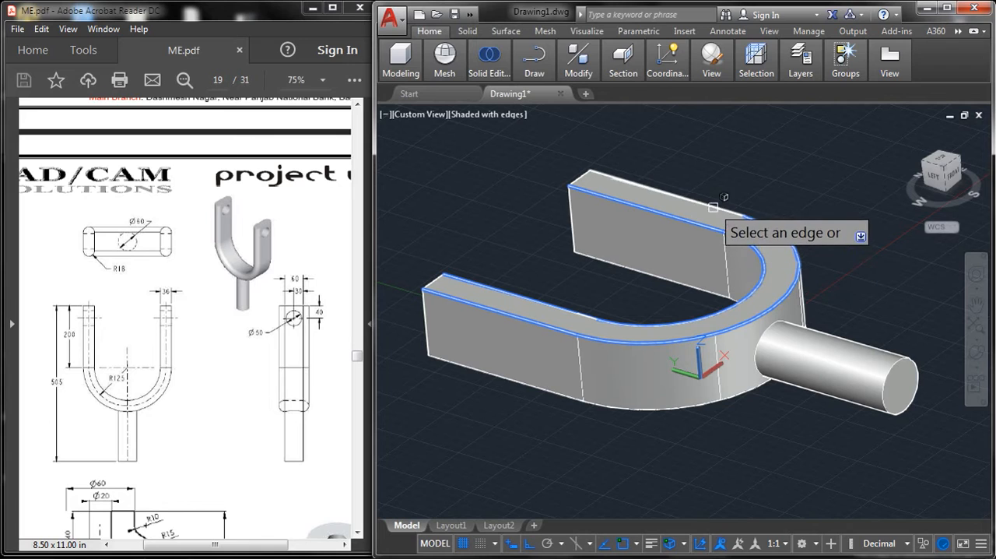
key(Return)
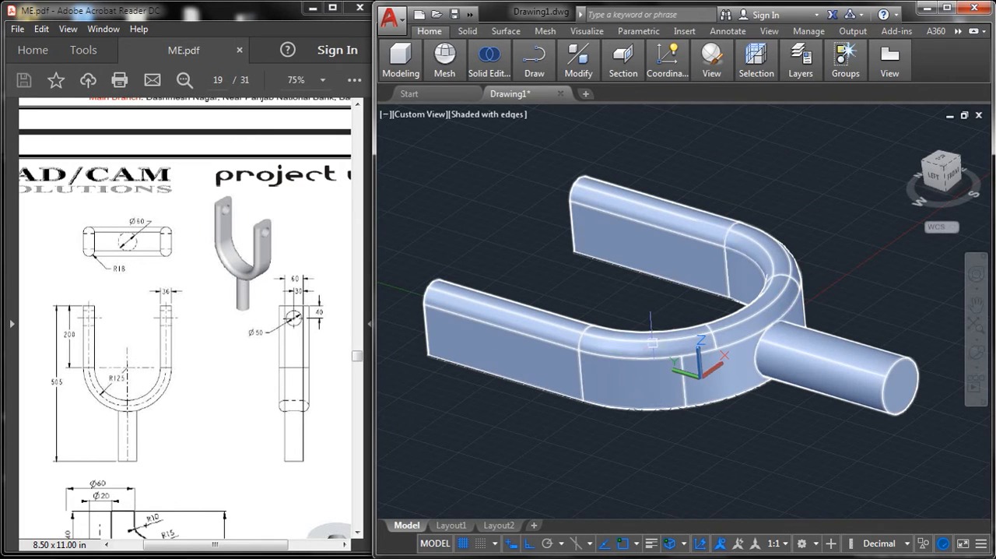
click(744, 359)
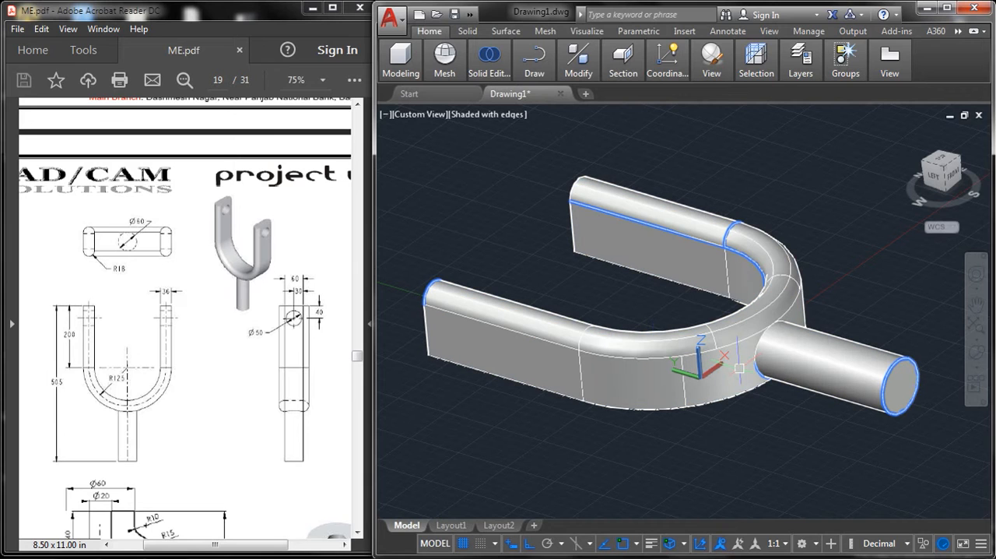
Step: Turn off the grid display in the drawing area
middle_drag(717, 303, 703, 273)
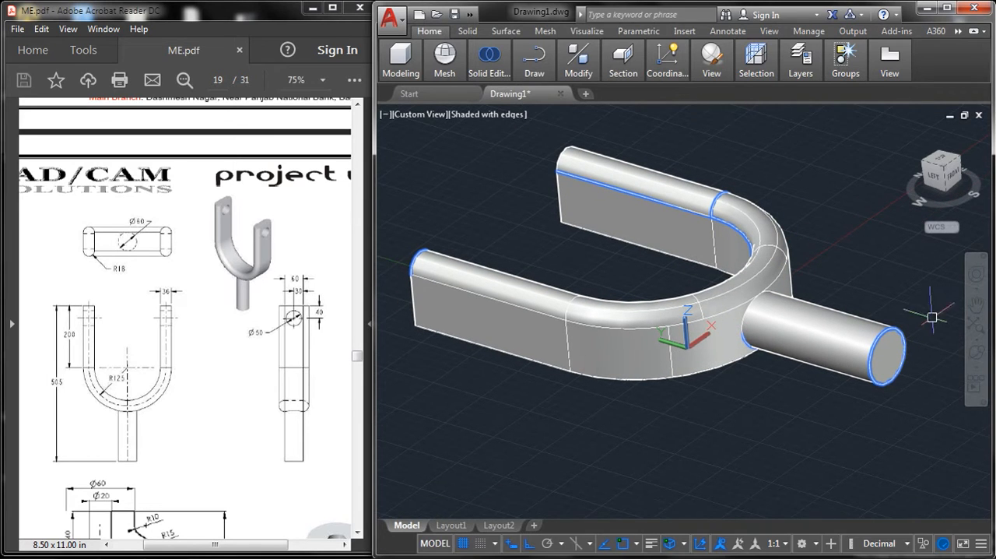
drag(802, 279, 509, 103)
drag(732, 335, 606, 311)
right_click(629, 196)
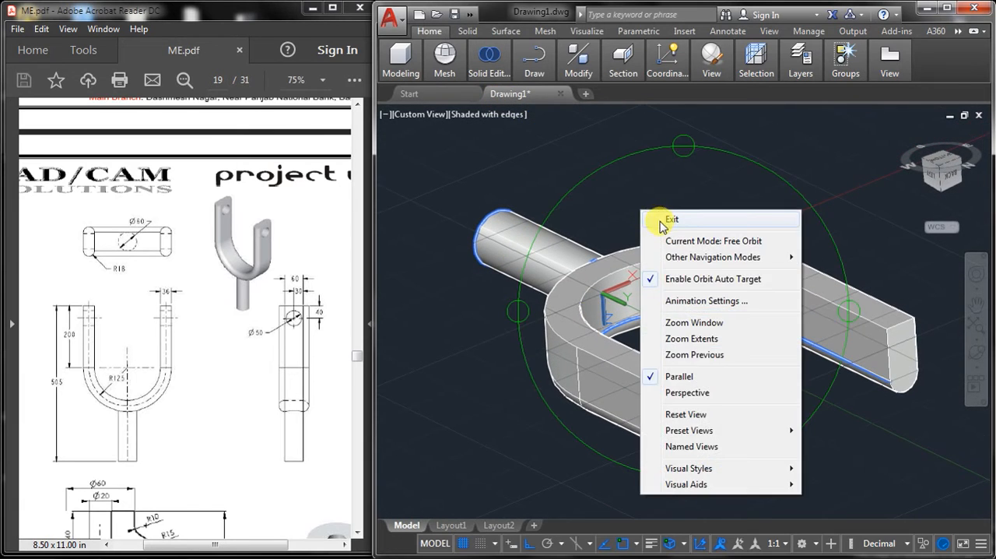
click(660, 197)
click(464, 543)
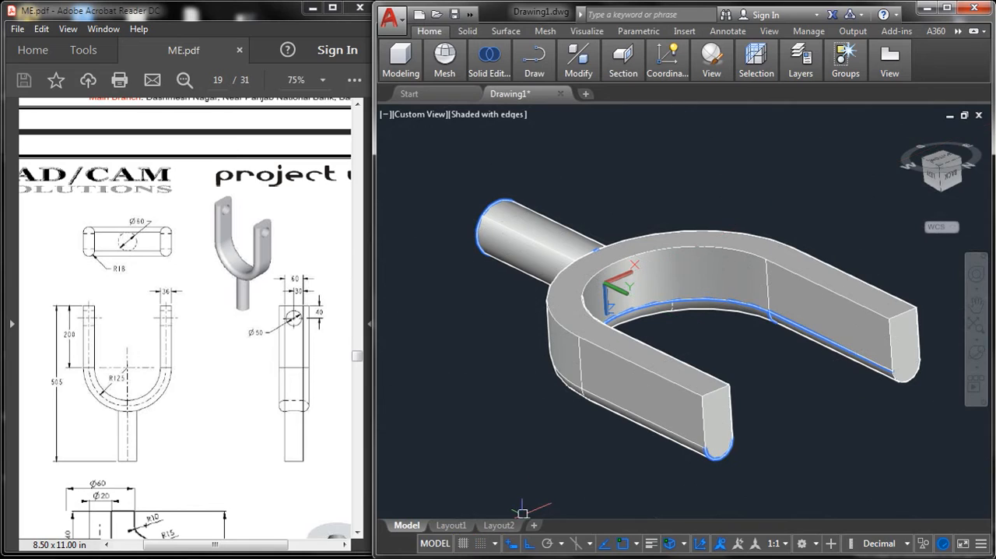
Step: Presspull the opposite, still unrounded U-shaped face of the fork outward by 18
middle_drag(691, 273, 686, 291)
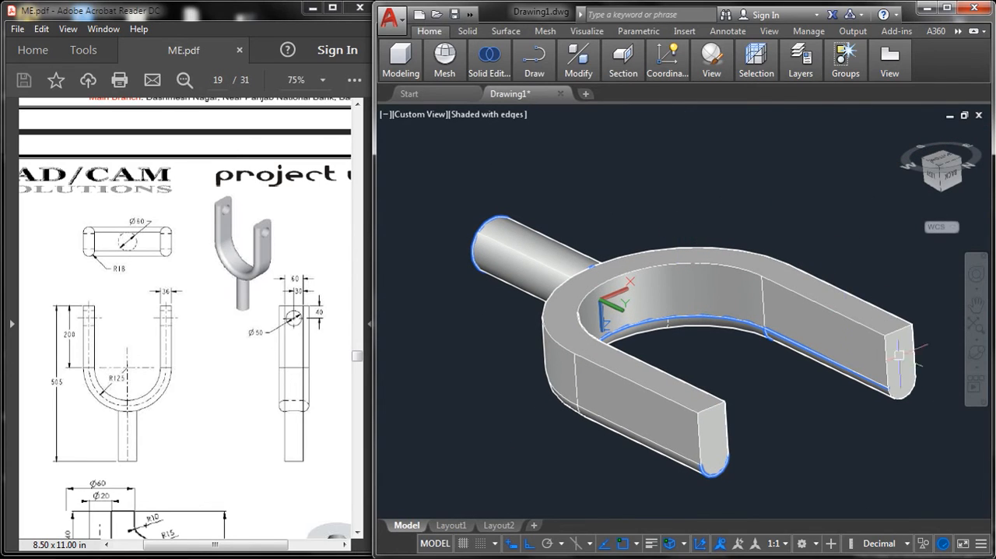
click(973, 350)
drag(725, 376, 745, 383)
right_click(647, 191)
click(685, 204)
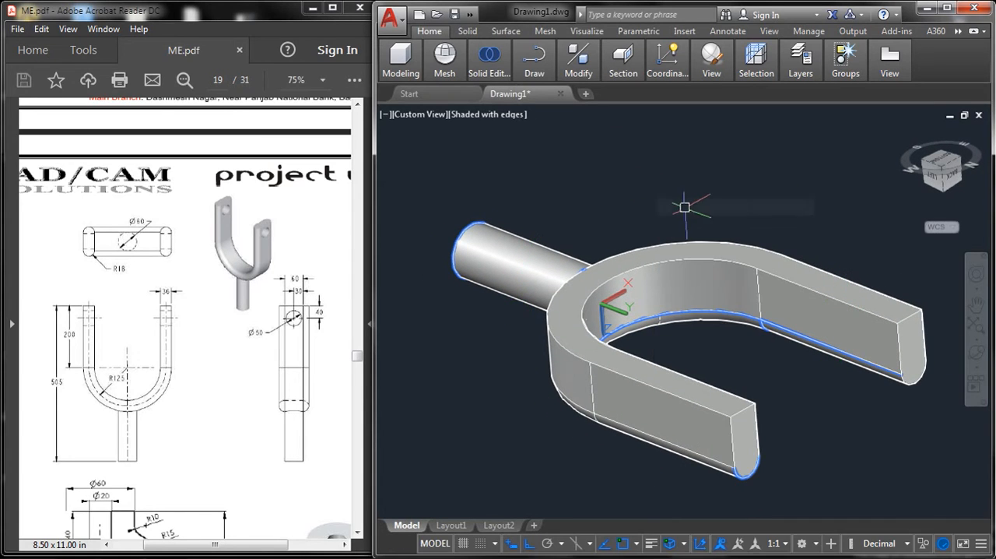
middle_drag(686, 197, 654, 193)
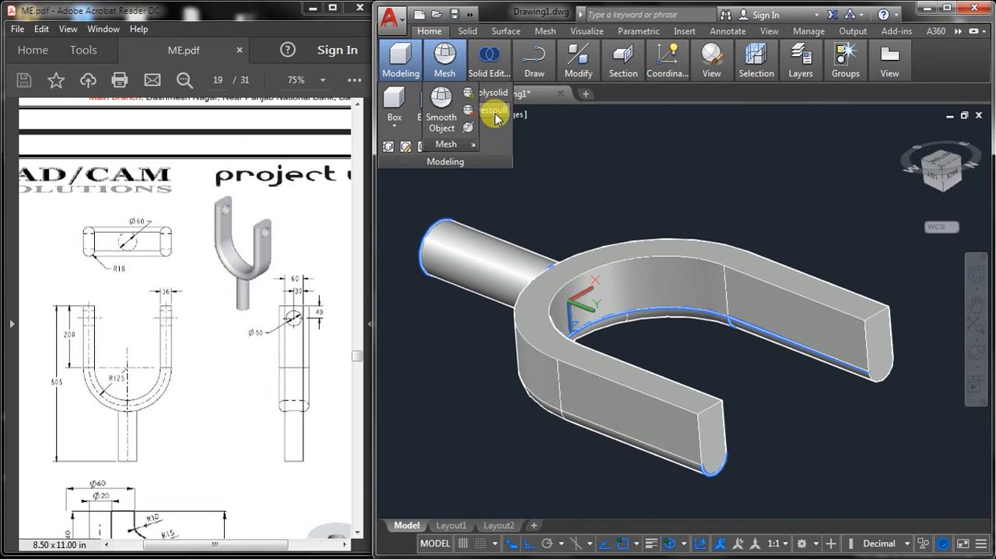
click(495, 114)
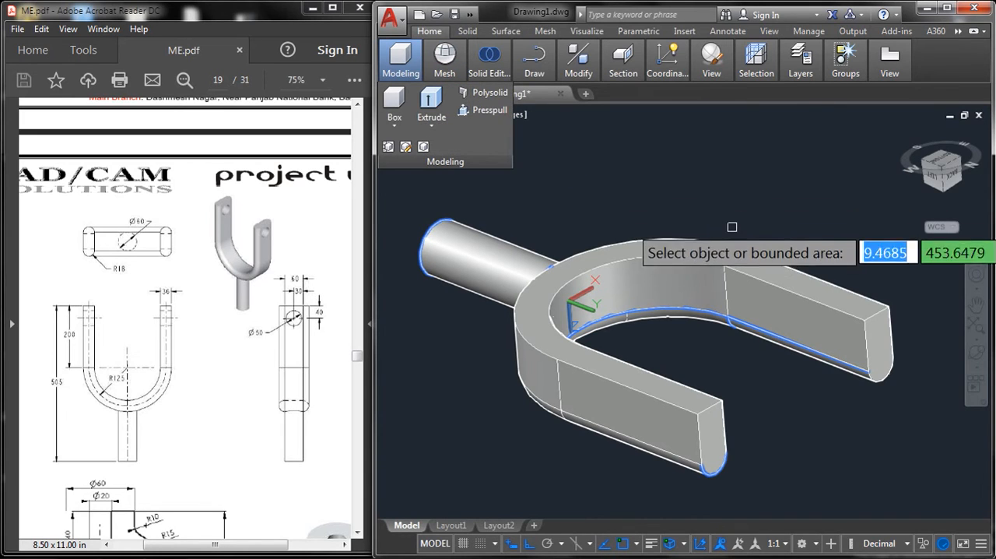
click(761, 274)
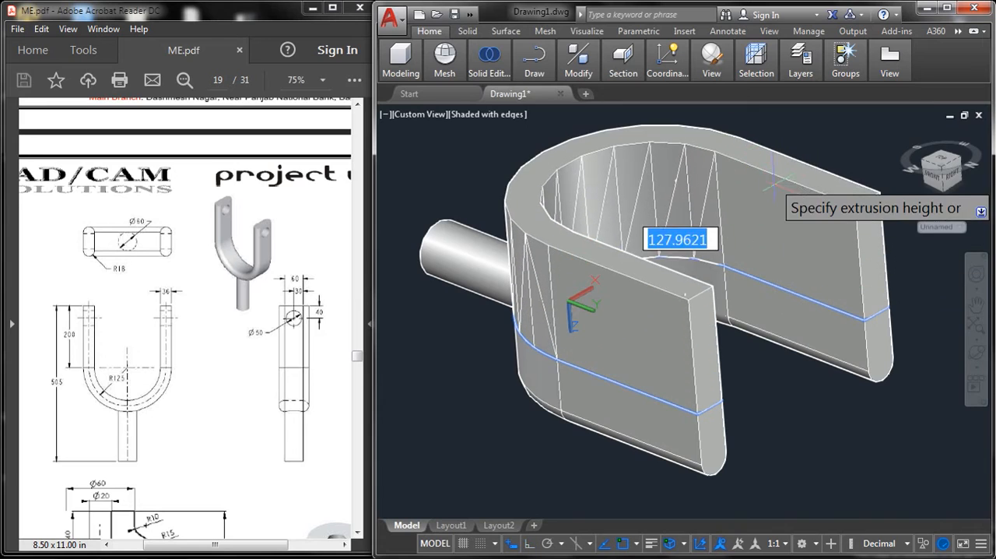
text(18)
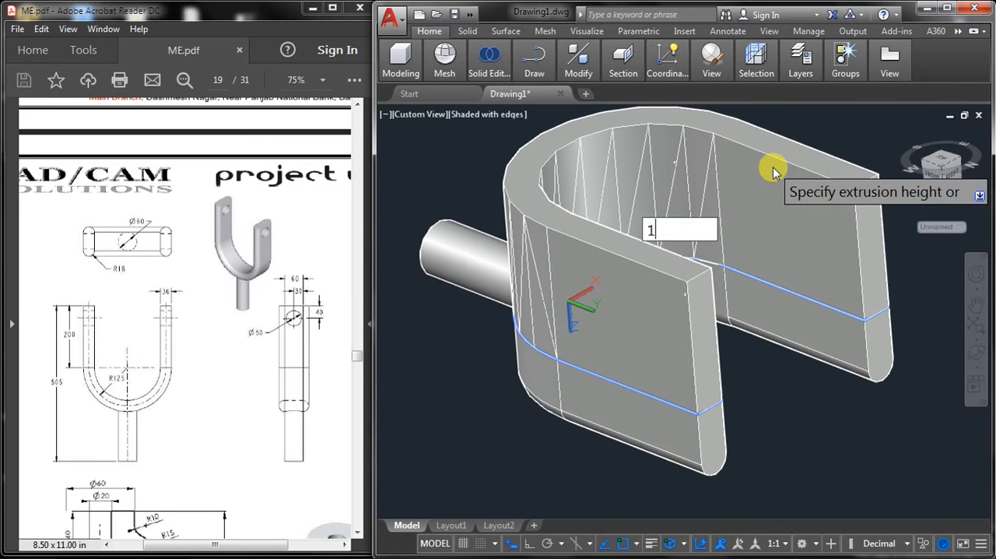
key(Return)
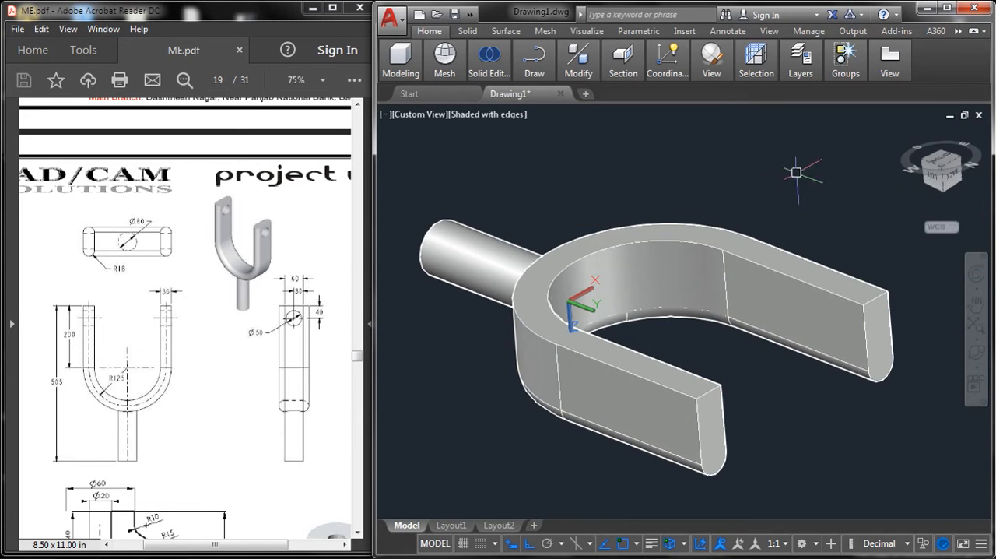
Step: Fillet the inner and outer edges of the fork's second U-shaped face with a radius of 18
text(f)
key(Return)
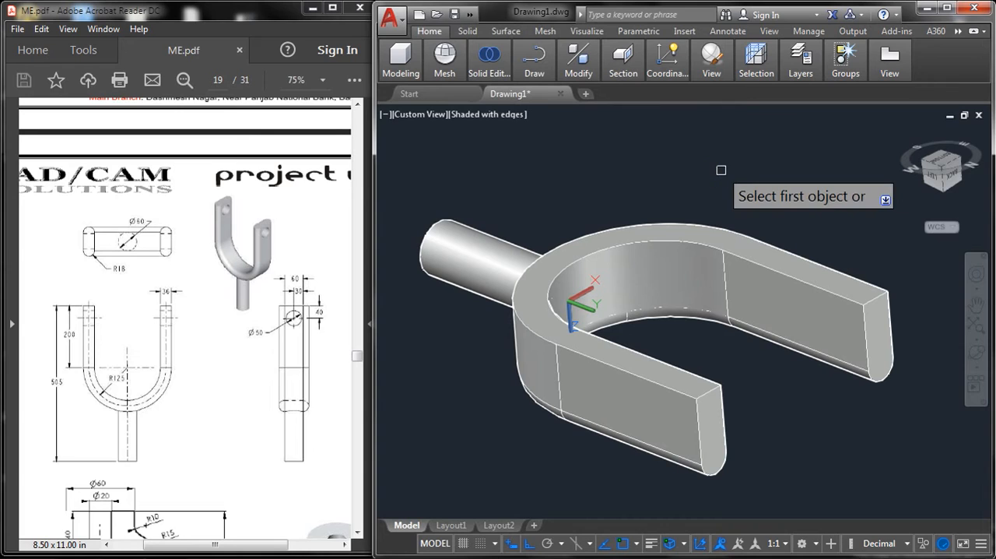
text(r)
key(Return)
key(Return)
click(778, 269)
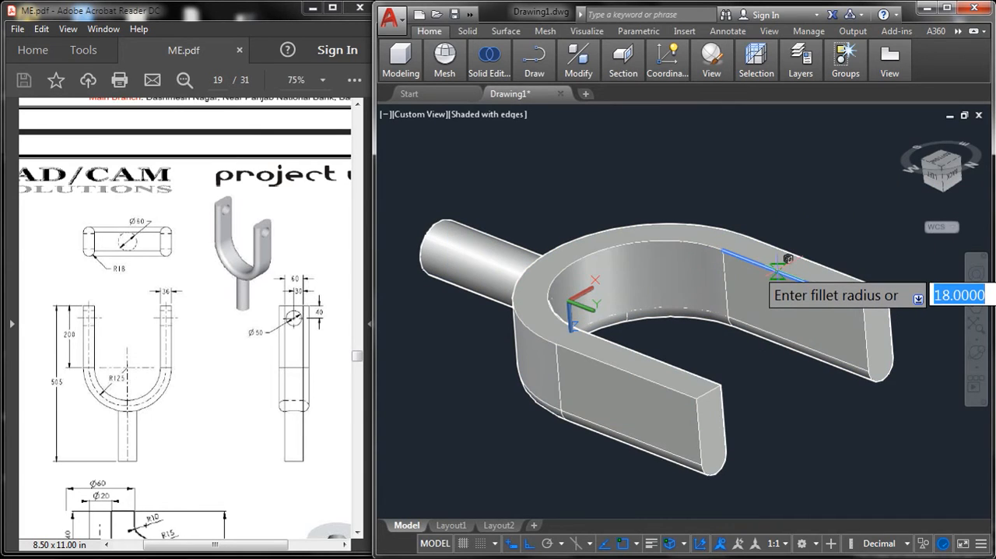
key(Return)
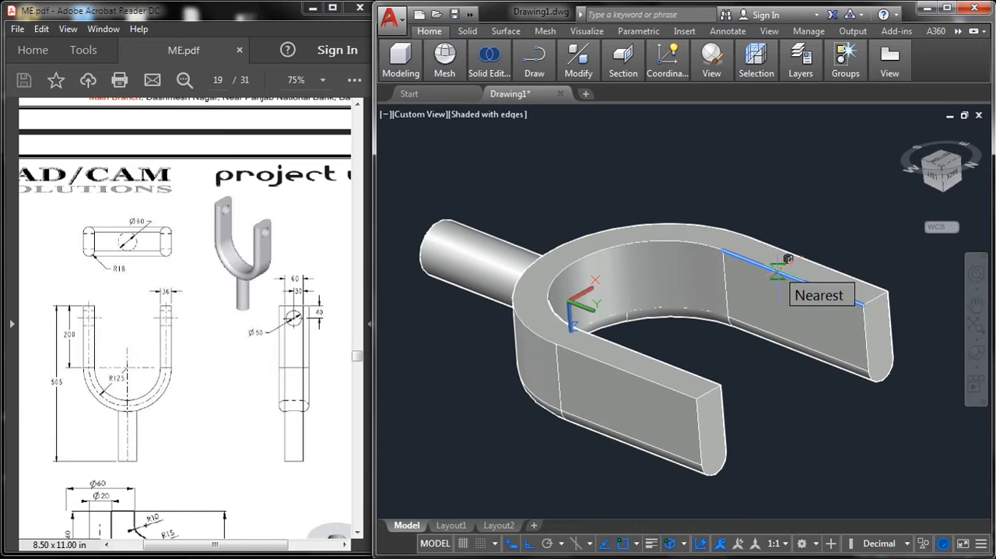
click(705, 243)
click(658, 362)
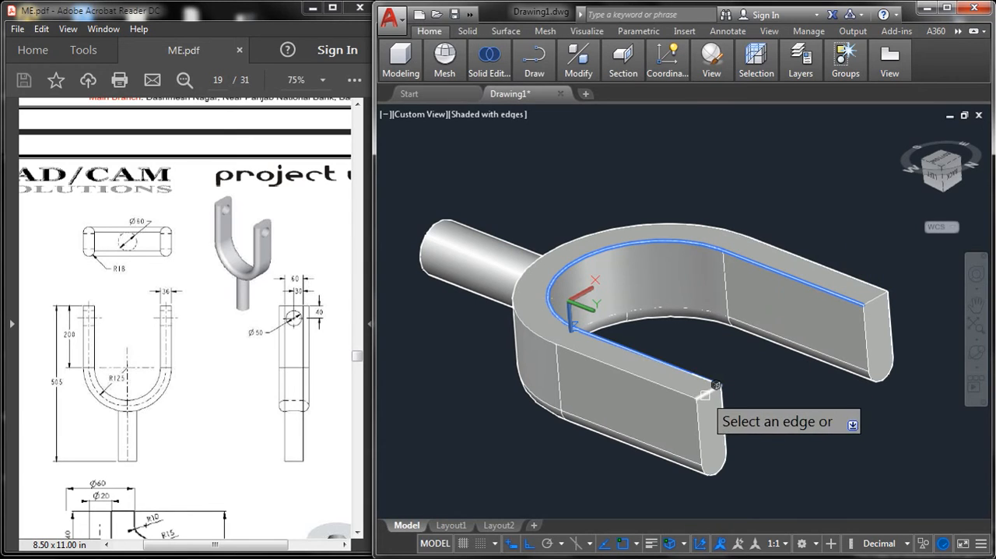
click(535, 328)
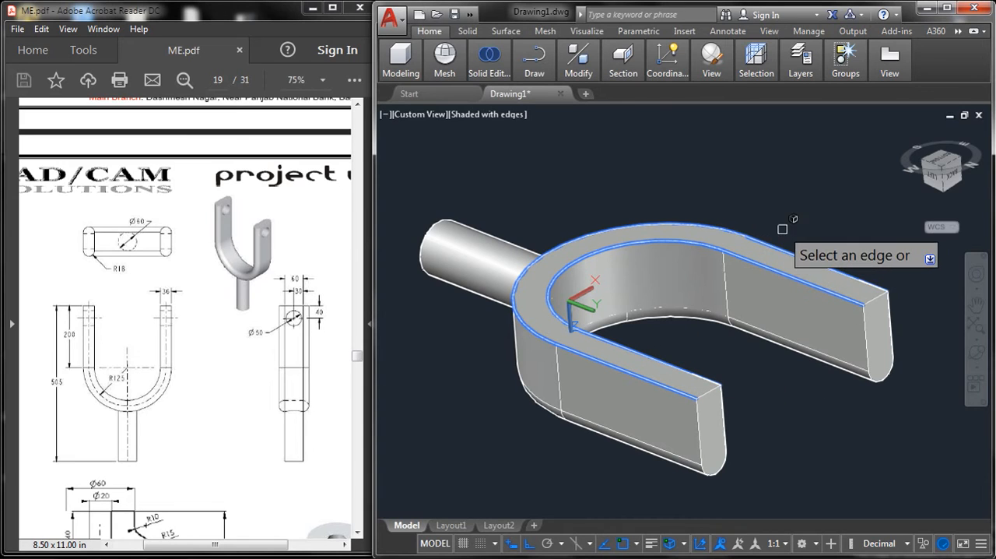
key(Return)
middle_drag(773, 316, 731, 262)
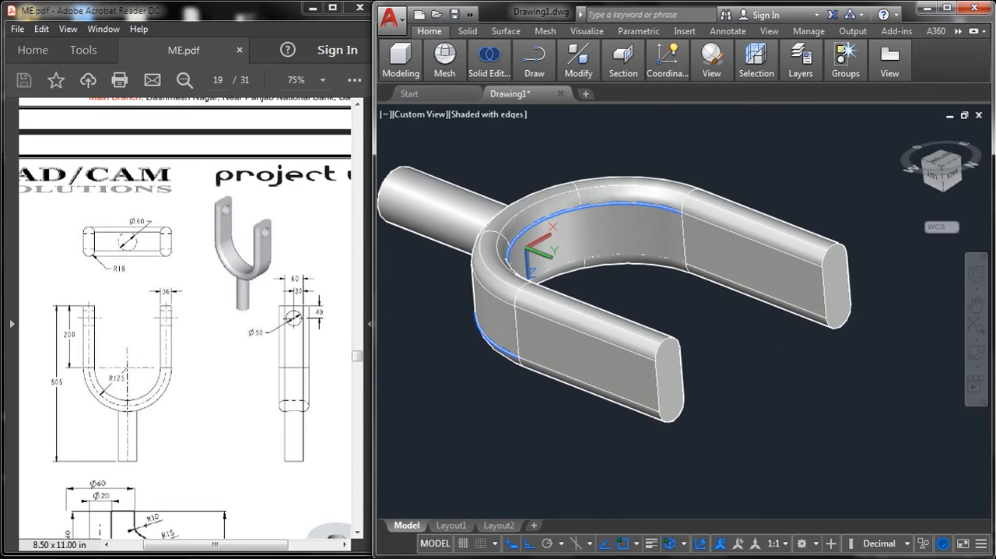
Step: Examine the diameter and offset of the hole near the arm's end in the side view of the ME.pdf drawing
click(975, 354)
drag(709, 383, 803, 351)
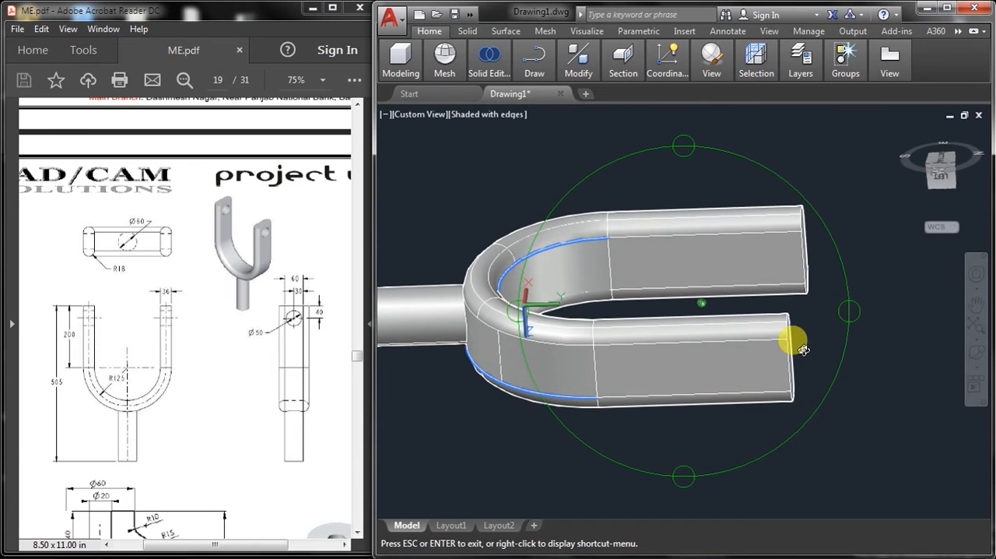
right_click(837, 208)
click(857, 216)
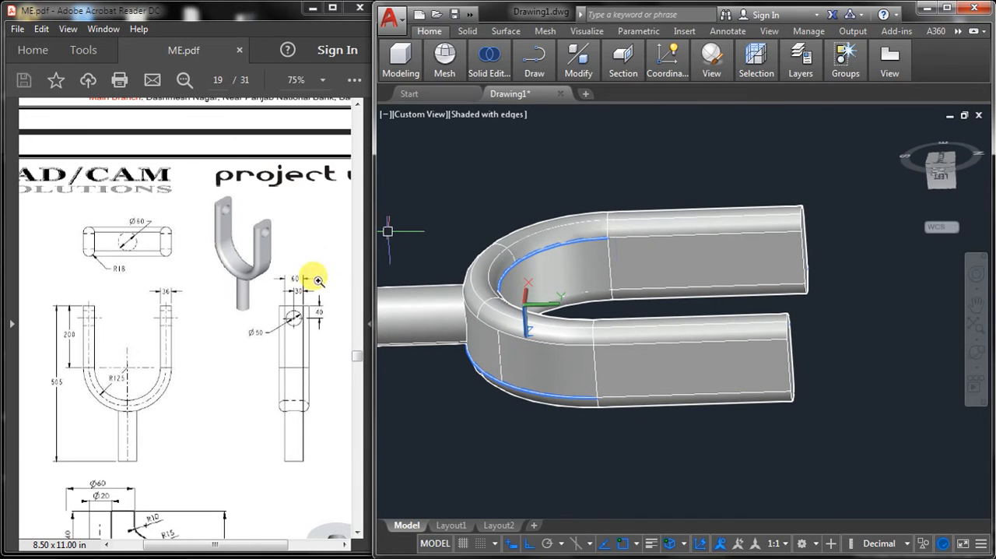
click(305, 319)
scroll(309, 325, up, 1)
scroll(311, 323, down, 2)
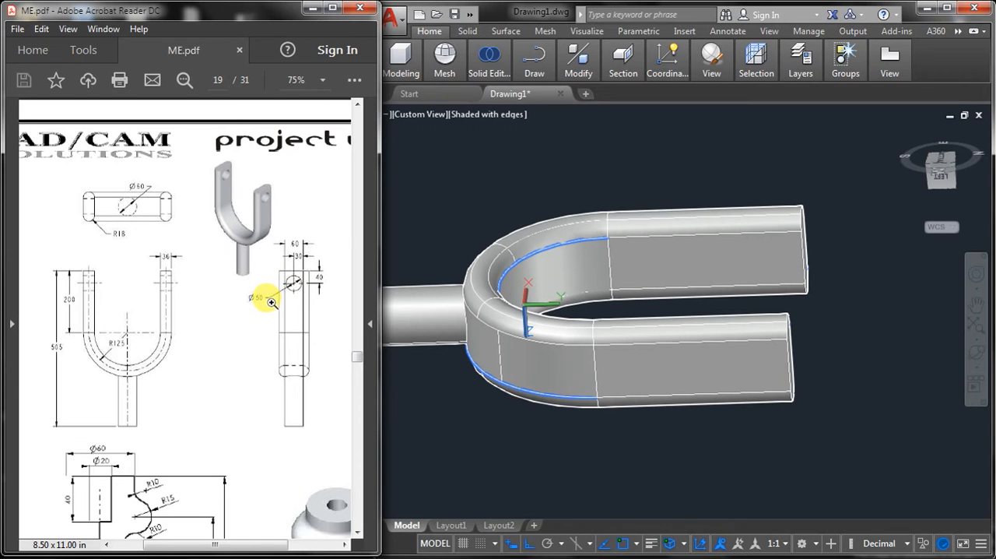
ctrl+scroll(288, 306, up, 2)
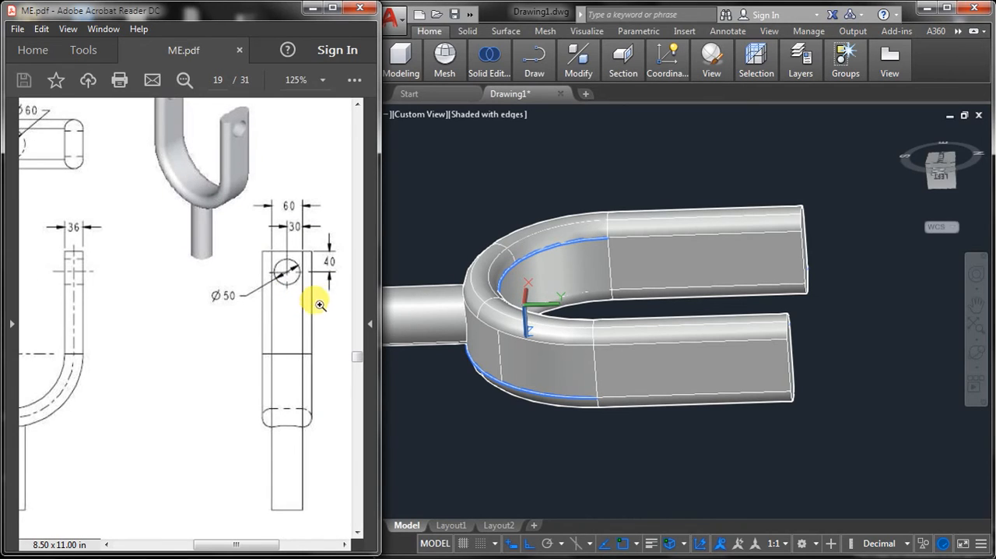
drag(253, 545, 264, 546)
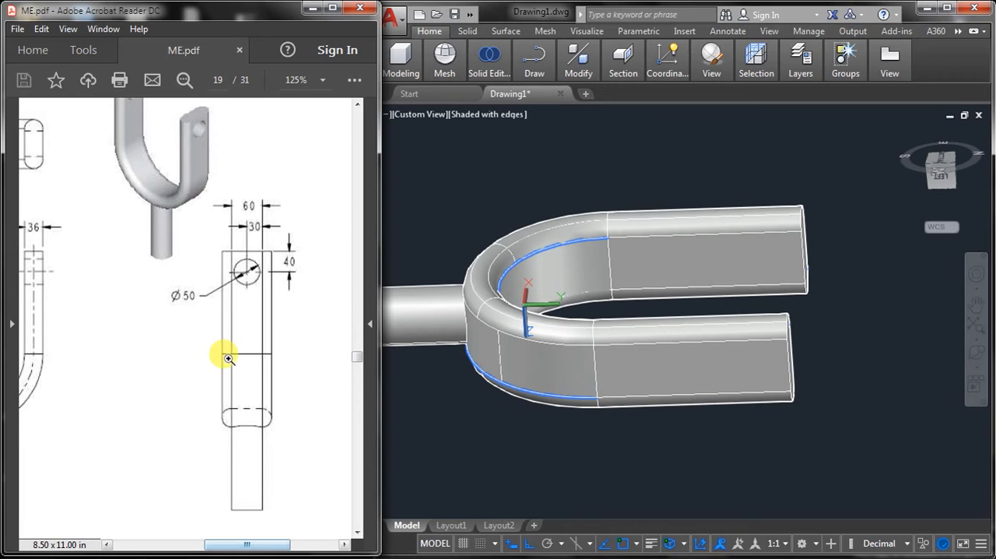
scroll(226, 356, up, 1)
click(467, 159)
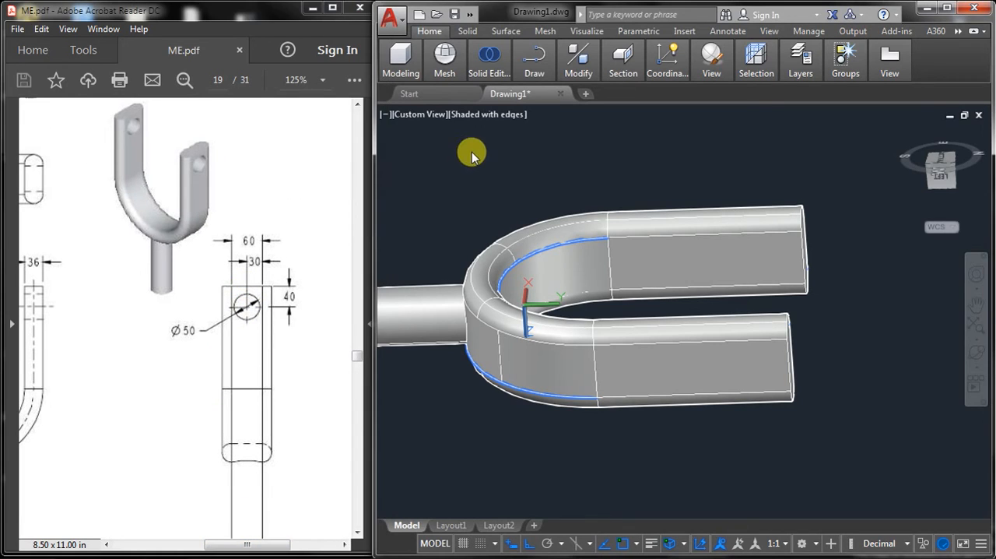
Step: Draw a 40-long line from the midpoint of the arm's end edge inward along the arm's flat outer face
text(l)
key(Return)
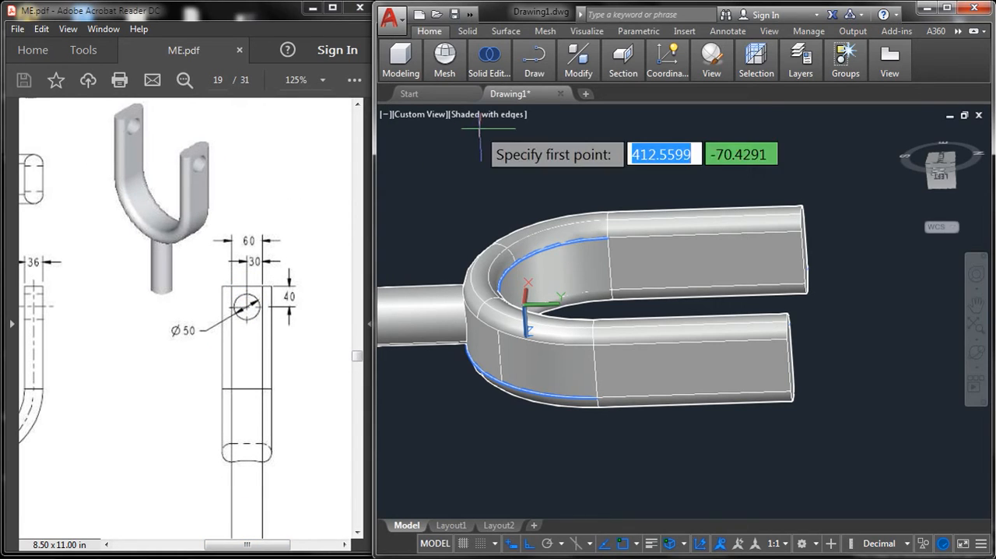
click(788, 364)
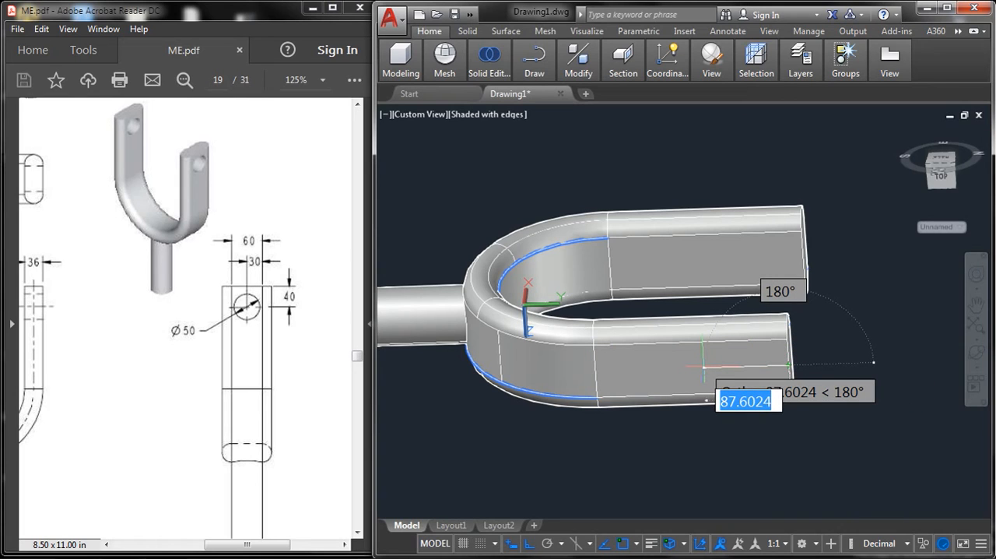
text(40)
key(Return)
key(Return)
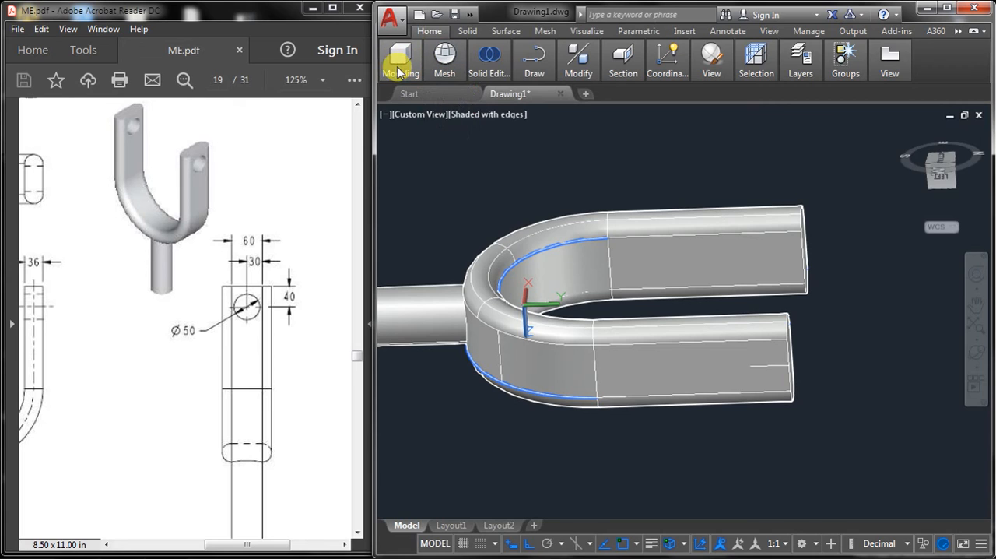
Step: Create a cylinder of radius 25 and height 400 centred on the line's inner end, passing through both arms
mouse_move(399, 72)
click(394, 121)
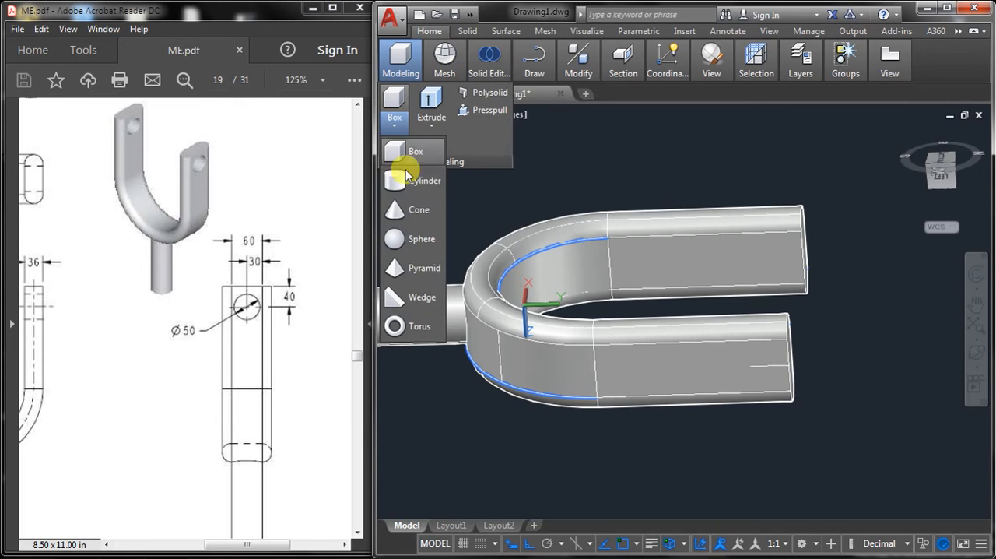
click(413, 182)
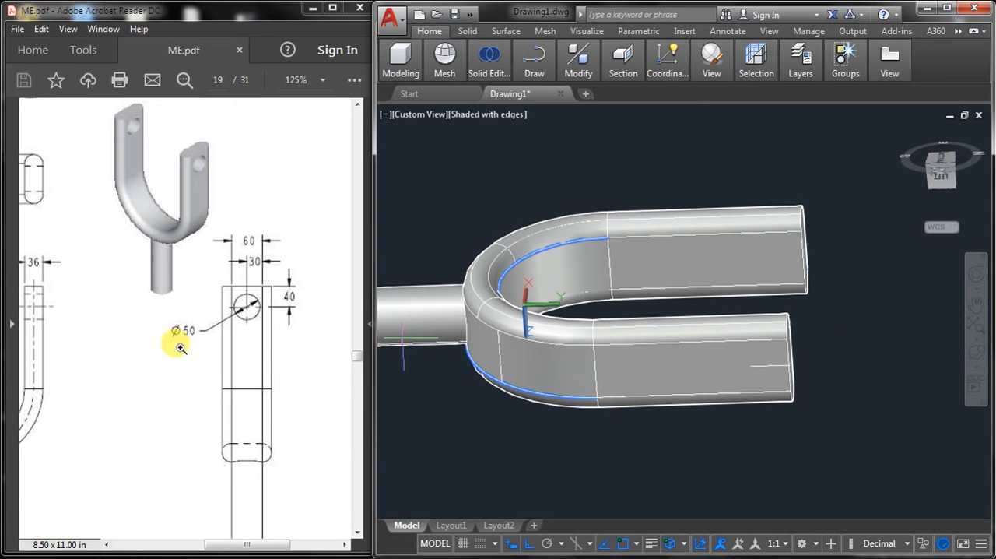
click(749, 366)
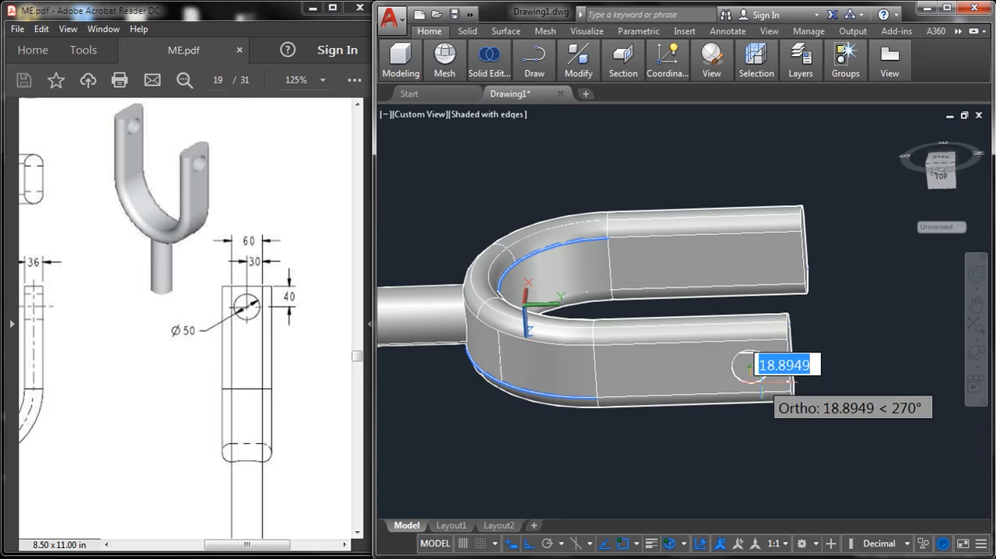
text(2.5)
key(Return)
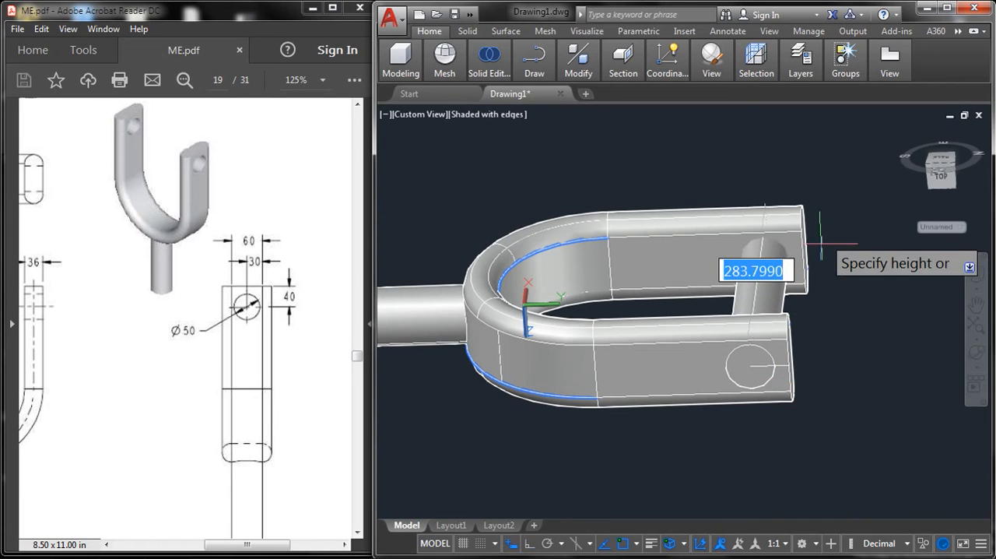
text(4)
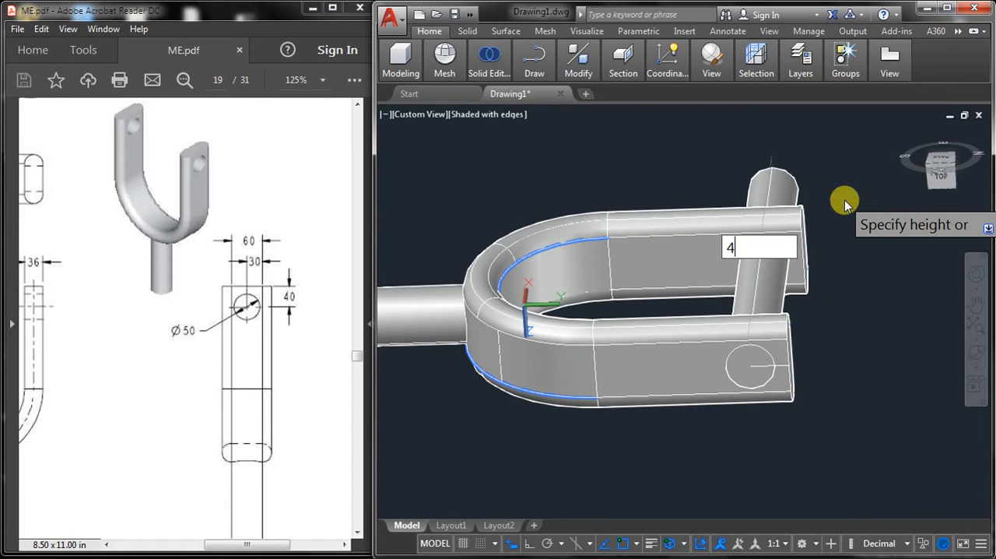
text(00)
key(Return)
Step: Subtract the cylinder from the fork to cut a hole through both arms, and erase the 40-long construction line
middle_drag(844, 199, 782, 311)
click(489, 63)
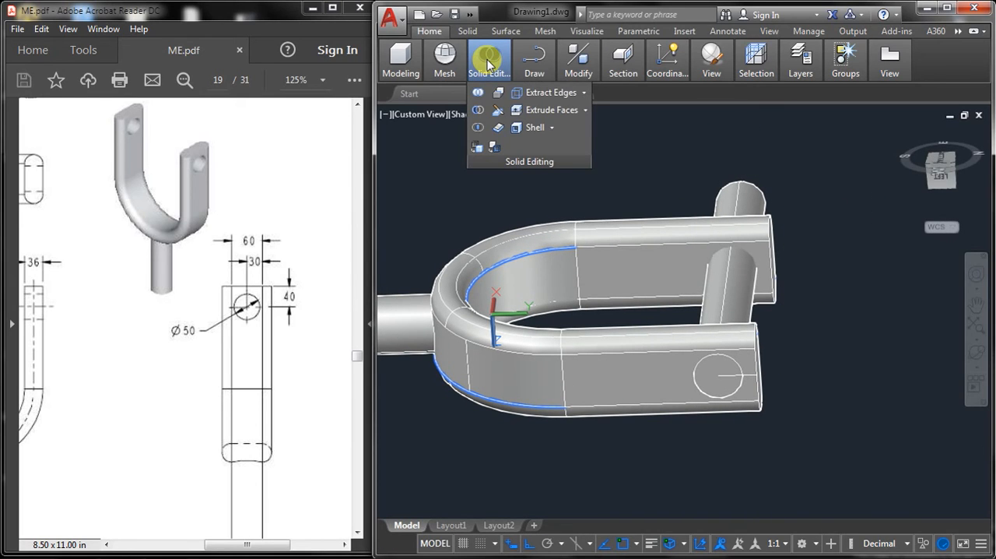
click(479, 110)
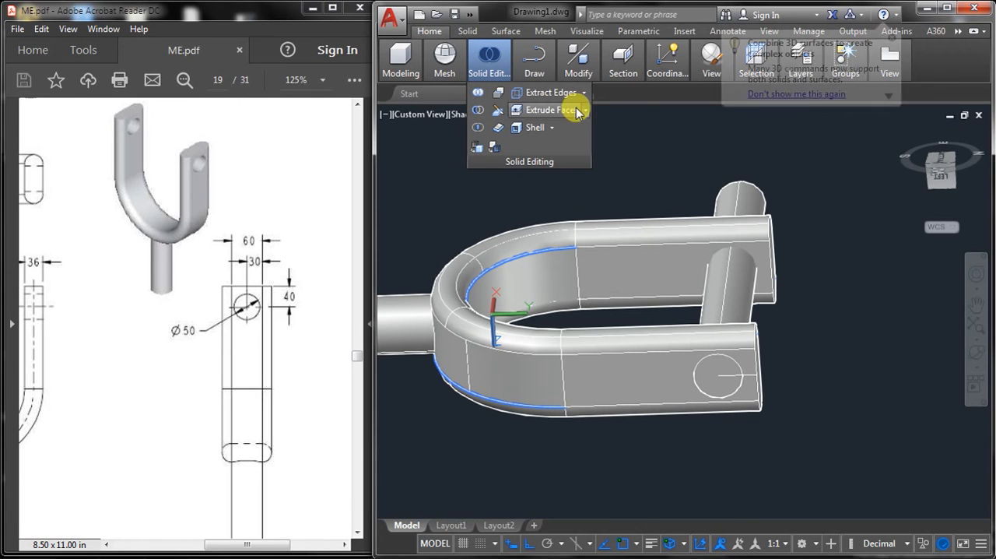
middle_drag(688, 177, 723, 197)
click(685, 254)
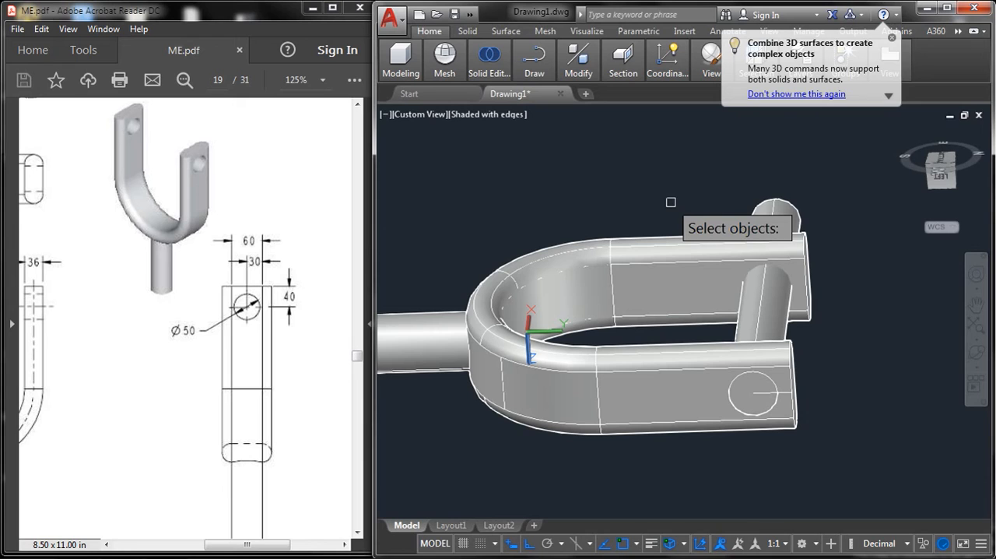
click(762, 206)
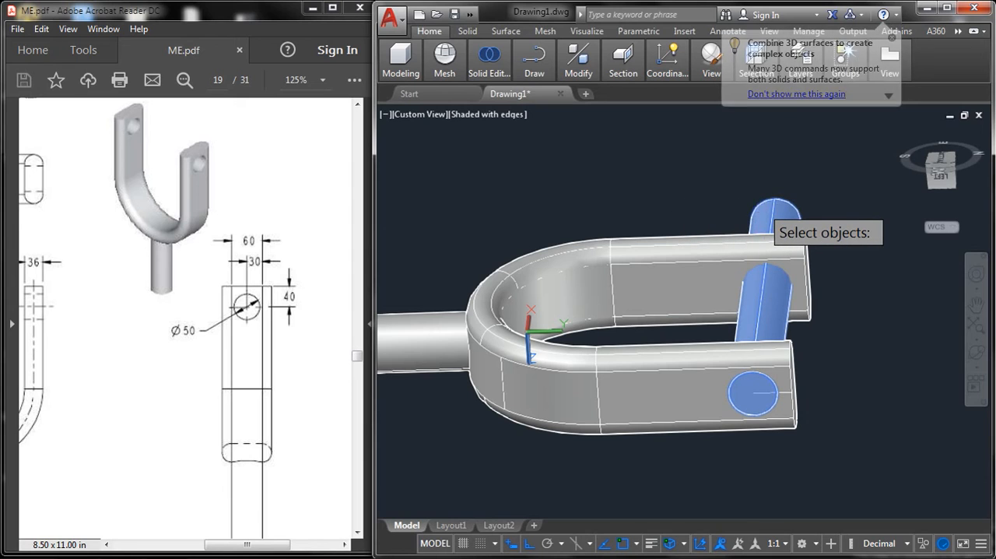
key(Return)
middle_drag(847, 302, 866, 287)
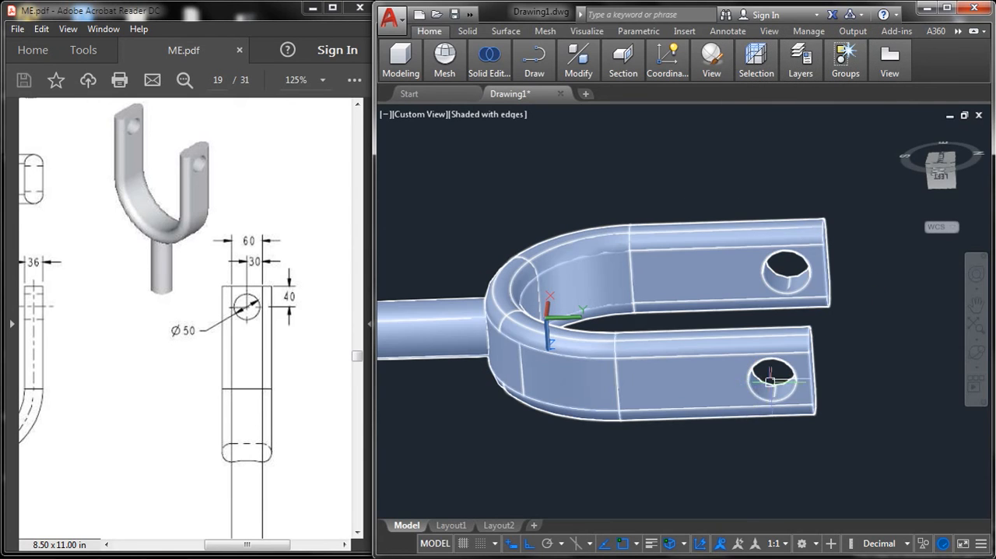
text(e)
key(Return)
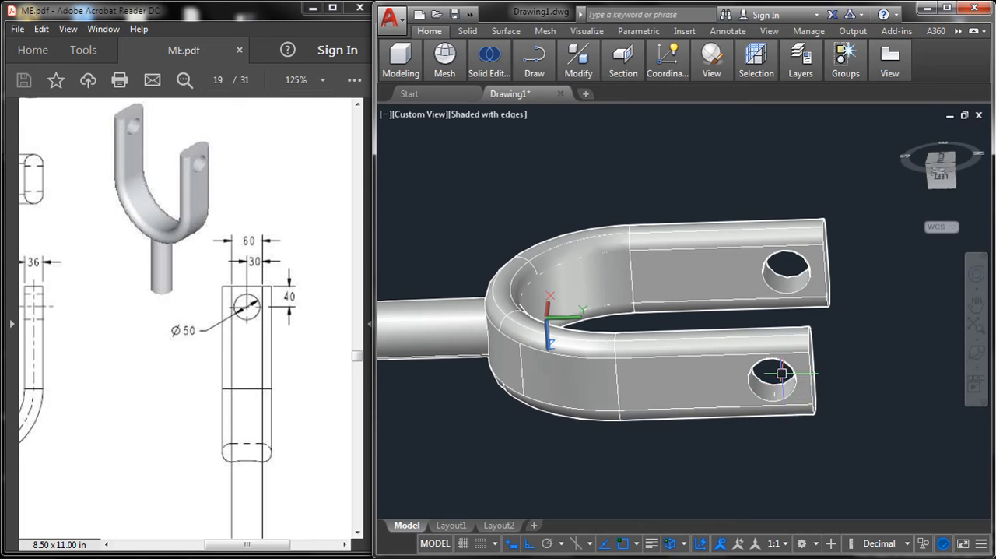
Step: Examine the fork upright and end-on, comparing it with the pictorial, front and top views in the PDF drawing
middle_drag(756, 244, 778, 234)
scroll(779, 233, down, 2)
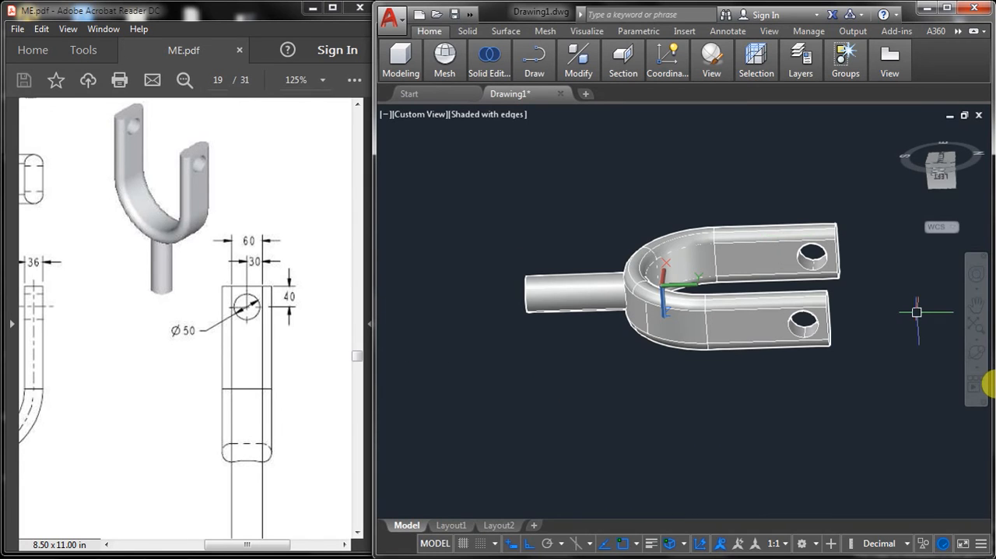
click(975, 352)
drag(841, 300, 552, 289)
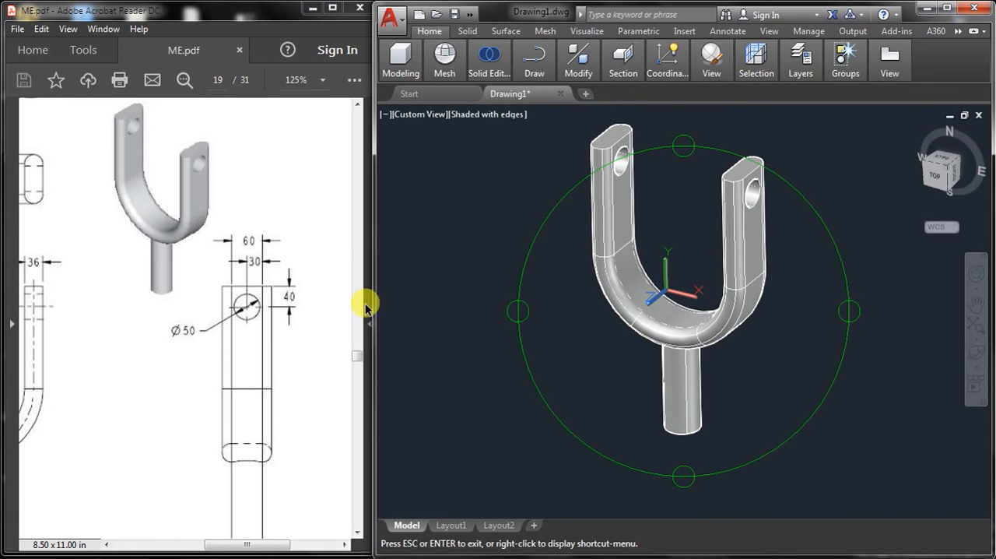
drag(208, 549, 205, 547)
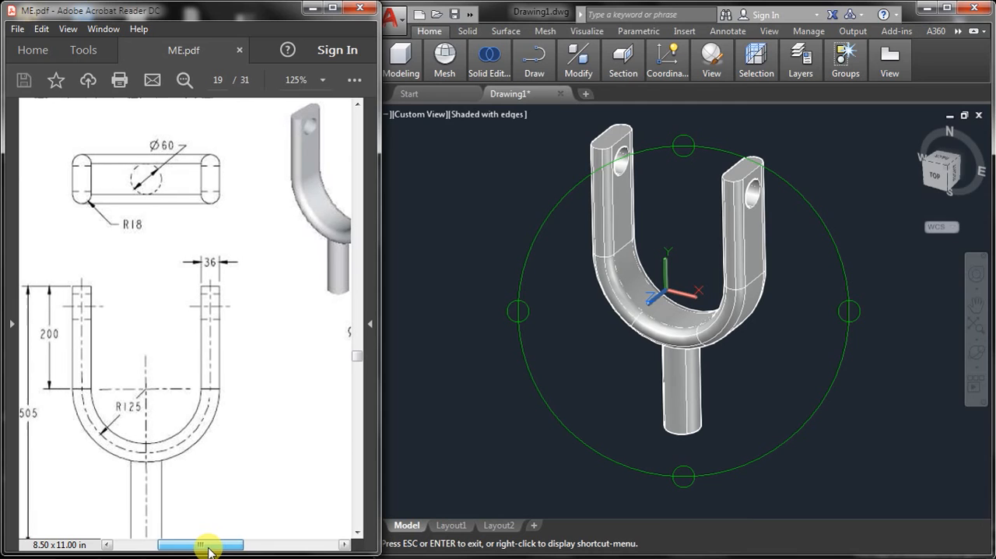
click(645, 267)
drag(612, 234, 654, 406)
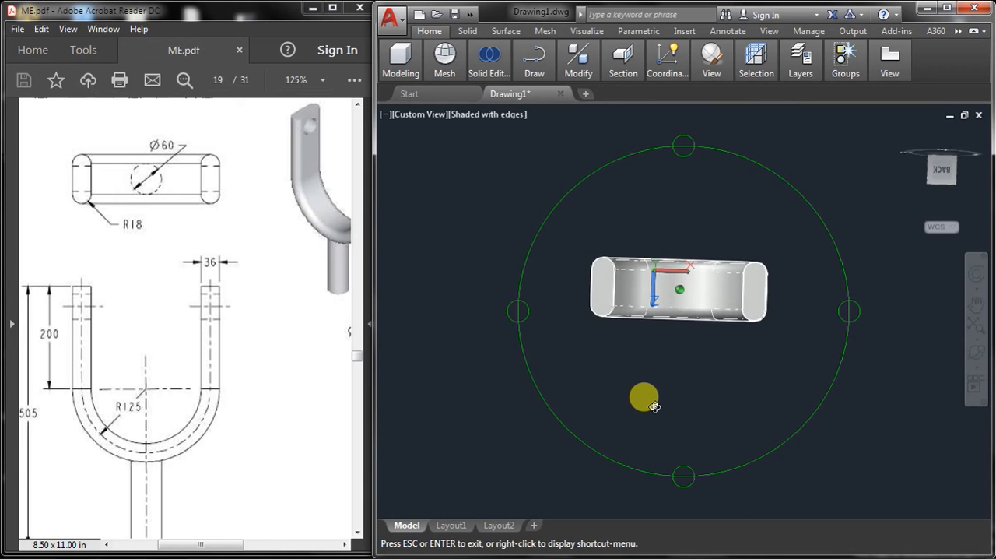
right_click(644, 184)
click(665, 193)
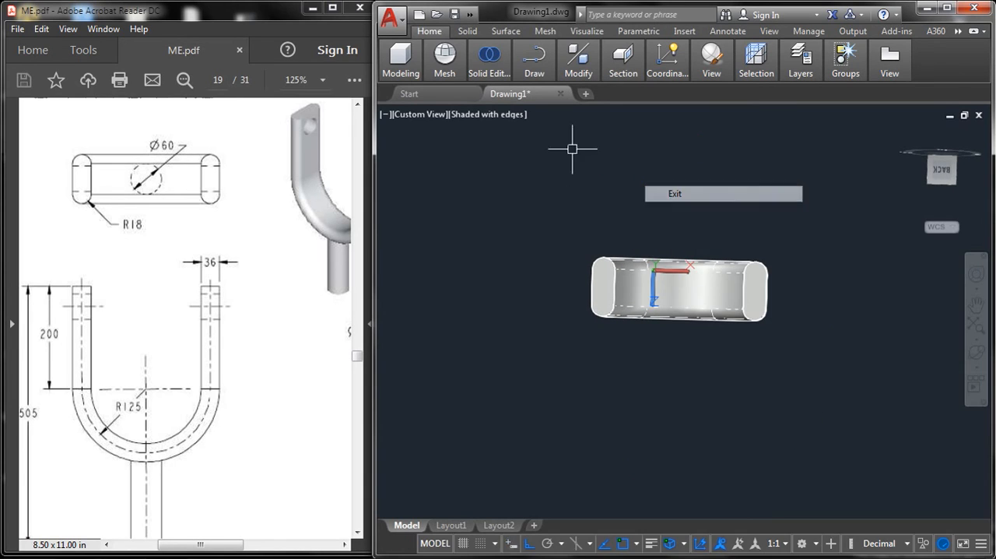
Step: Compare the fork's end-on view in the 2D Wireframe, Hidden and Wireframe visual styles
click(502, 115)
click(543, 153)
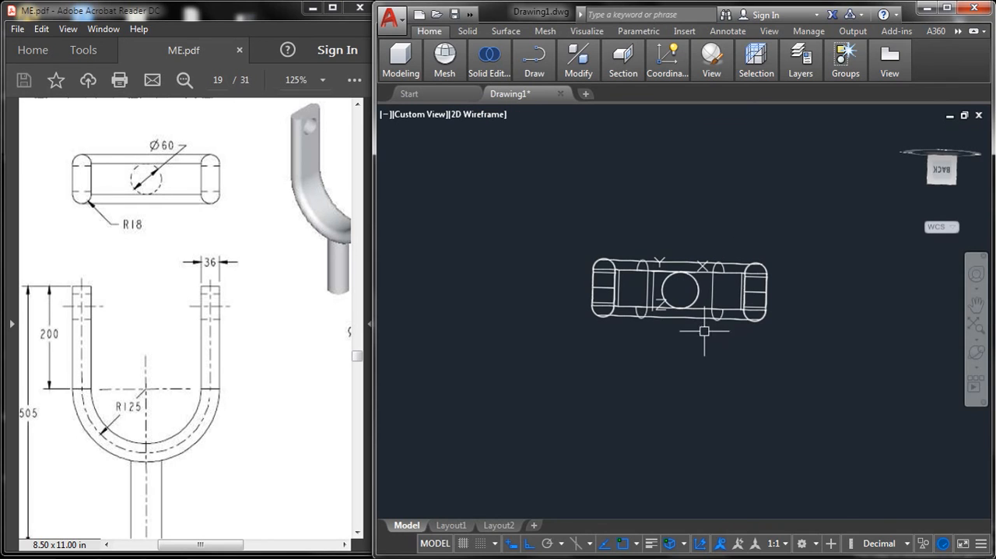
click(485, 116)
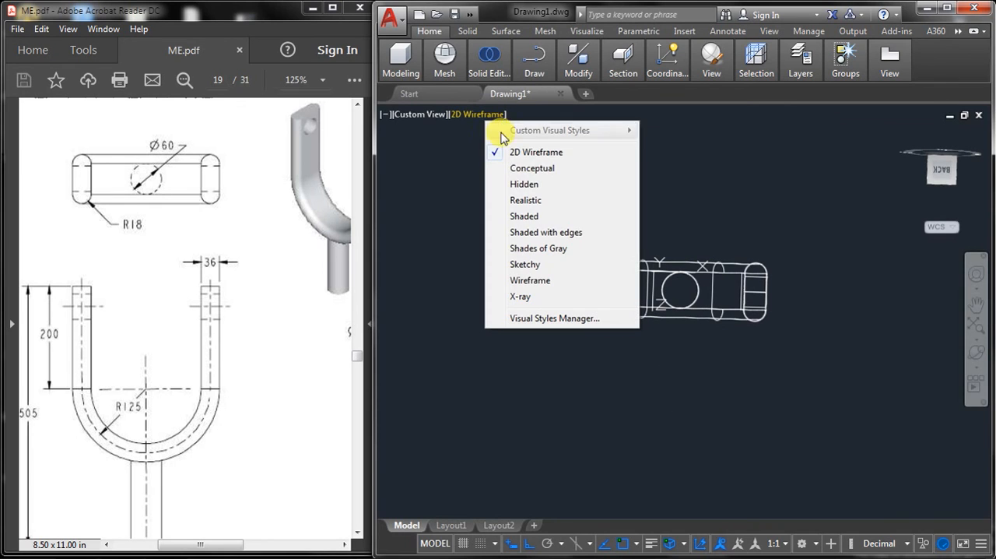
click(527, 187)
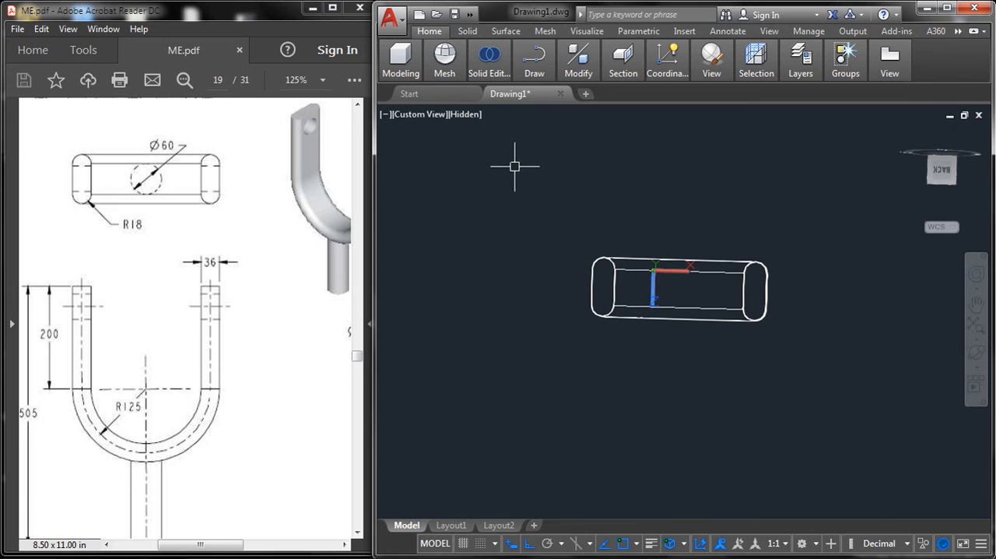
click(462, 116)
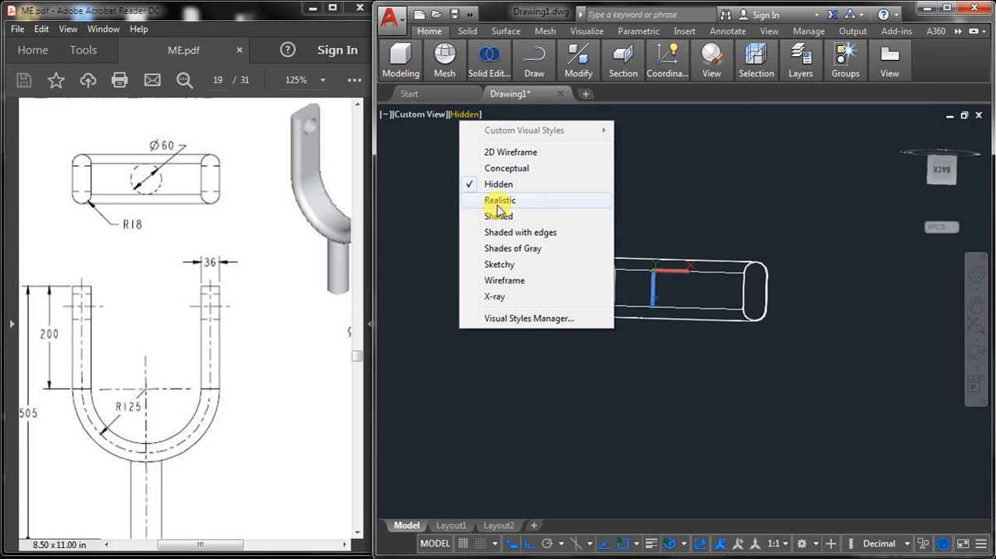
click(506, 281)
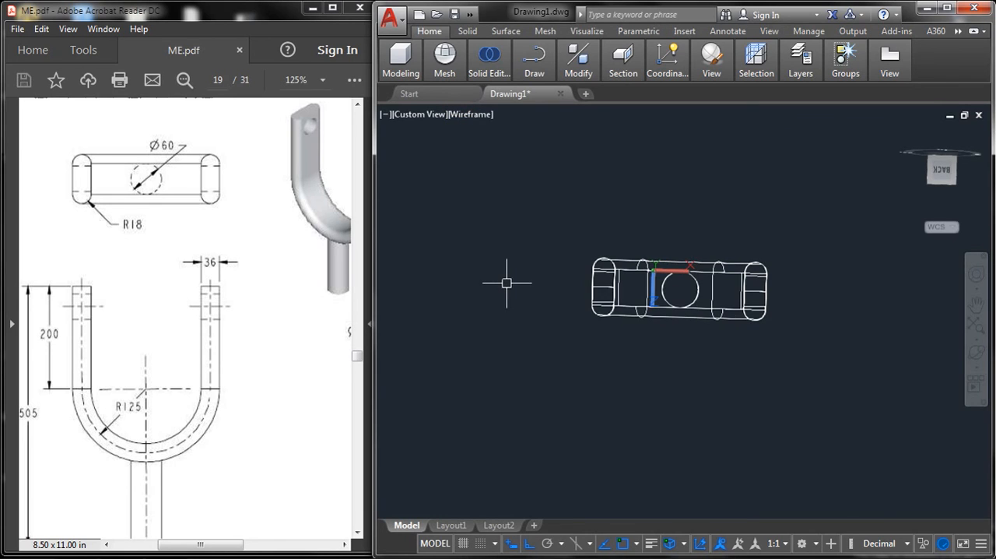
Step: Inspect the fork in wireframe display from several angles, including an upright view and a tilted side view
click(976, 352)
drag(693, 299, 659, 269)
right_click(659, 268)
click(682, 209)
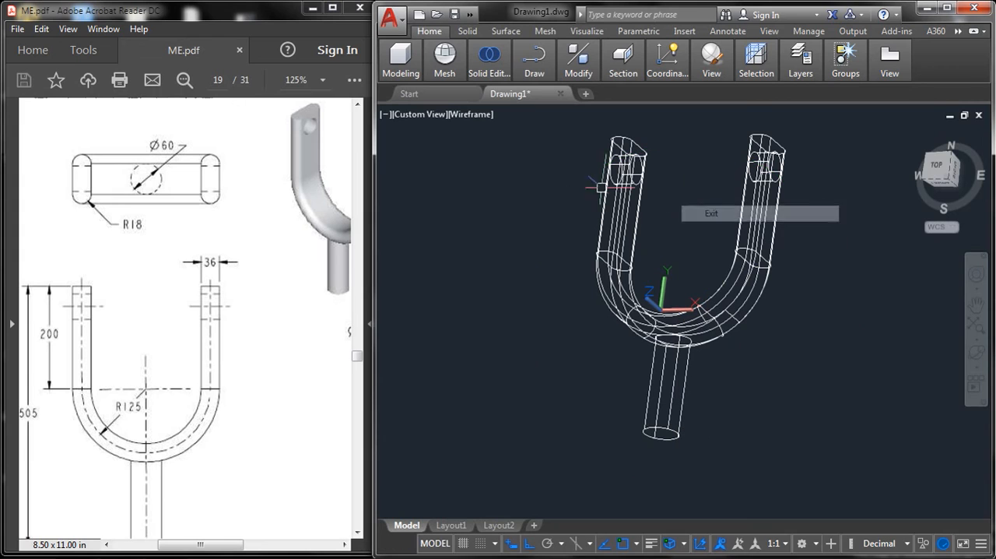
click(975, 352)
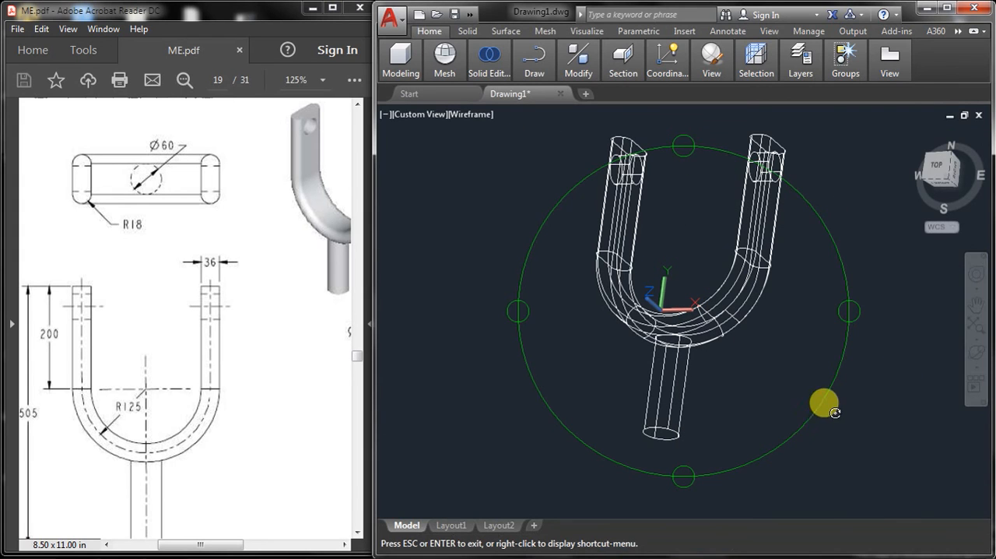
drag(828, 407, 797, 263)
right_click(741, 212)
click(770, 218)
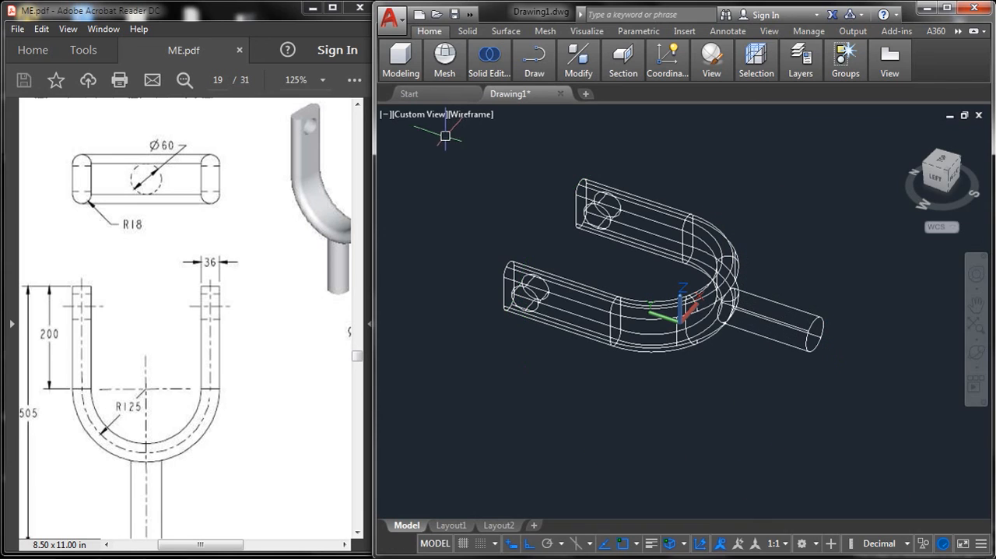
Step: Set the visual style to Shaded with edges and frame the fork closely in the view
click(467, 114)
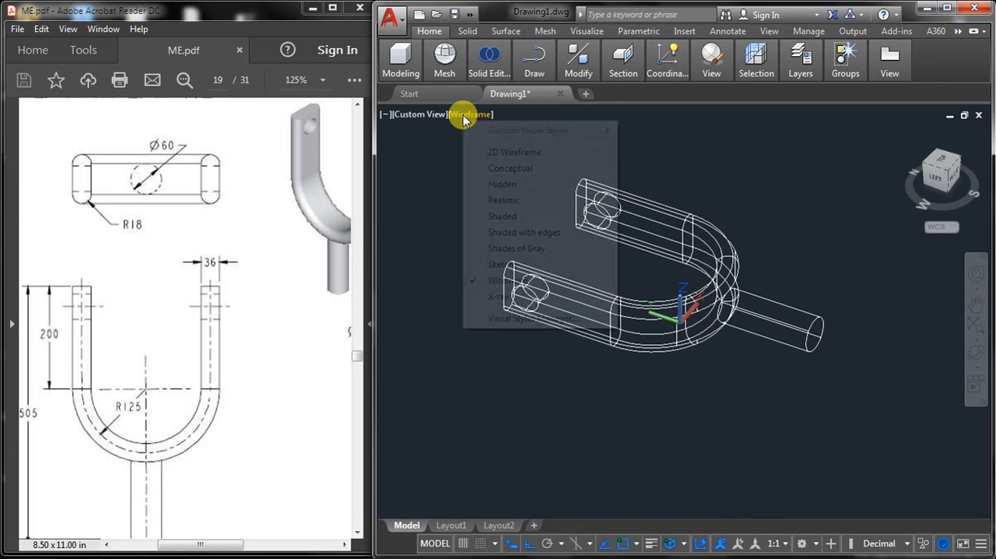
click(523, 232)
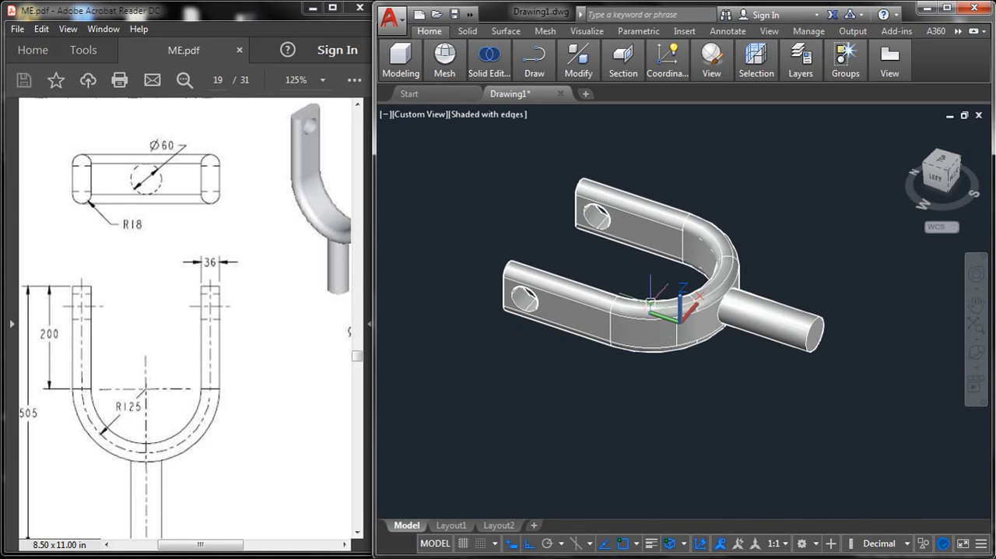
mouse_move(692, 302)
middle_down()
mouse_move(726, 320)
mouse_move(693, 322)
mouse_move(680, 300)
middle_up()
key(Escape)
scroll(688, 303, up, 3)
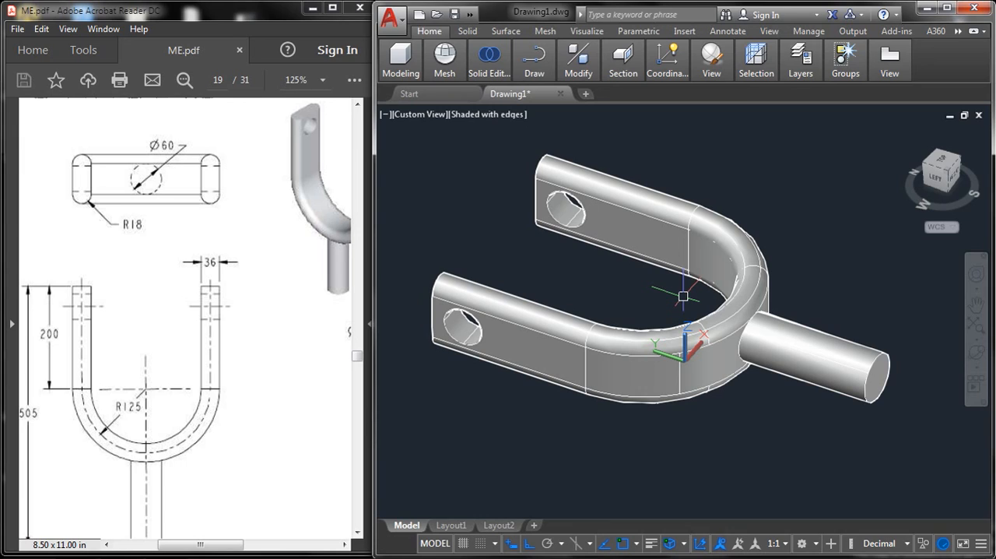